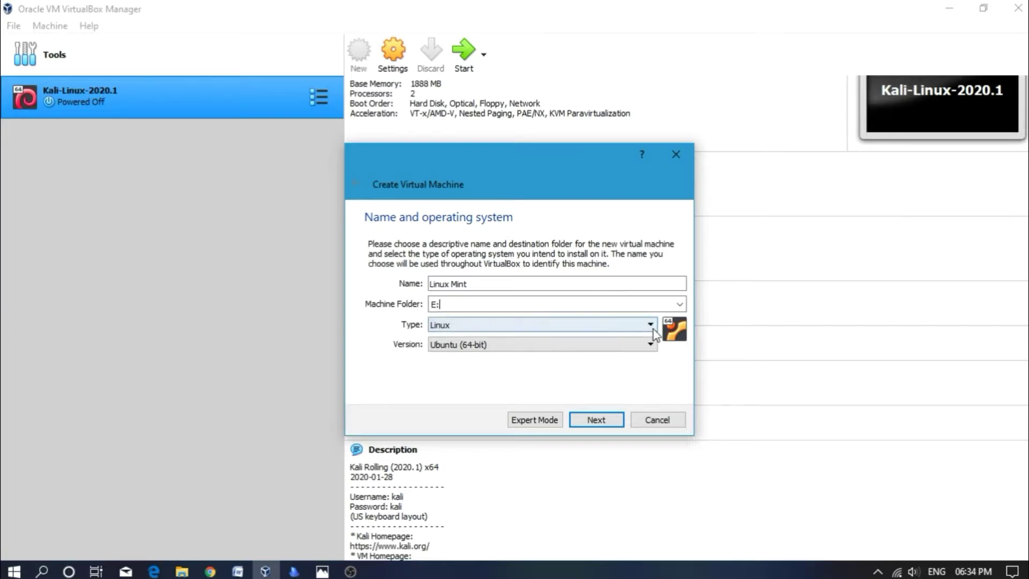
- Keep Linux as the type and Ubuntu (64-bit) as the version for the Linux Mint machine, and proceed to memory size
left_click(622, 324)
left_click(436, 347)
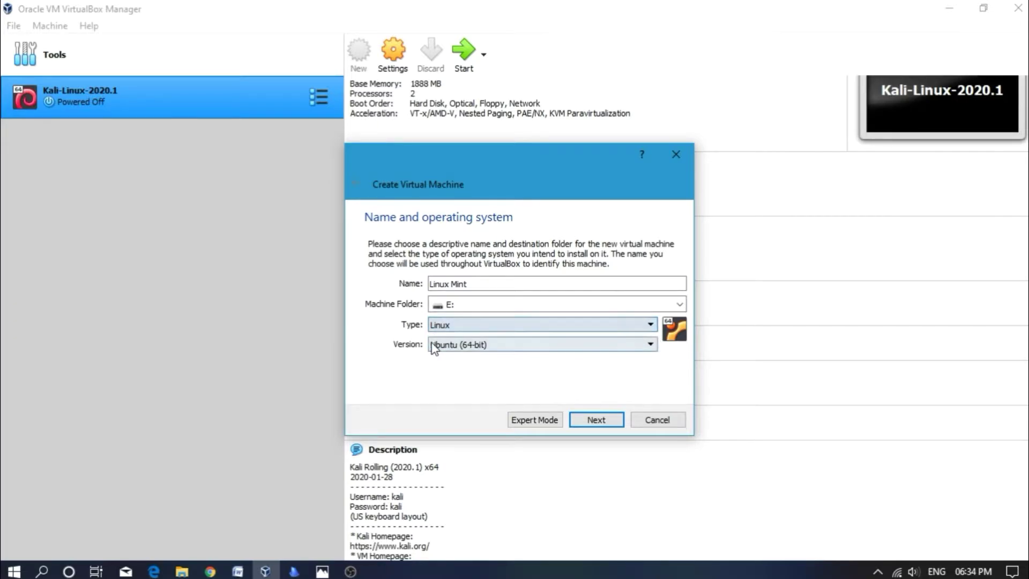
left_click(594, 424)
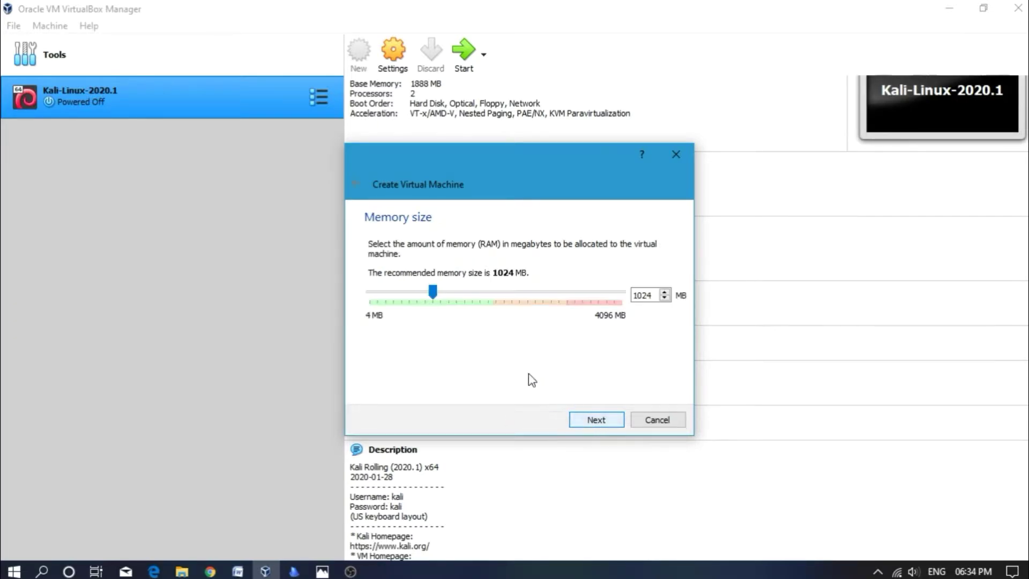
- Set the new machine's memory size to 1900 MB and continue to the hard disk options
double_click(652, 300)
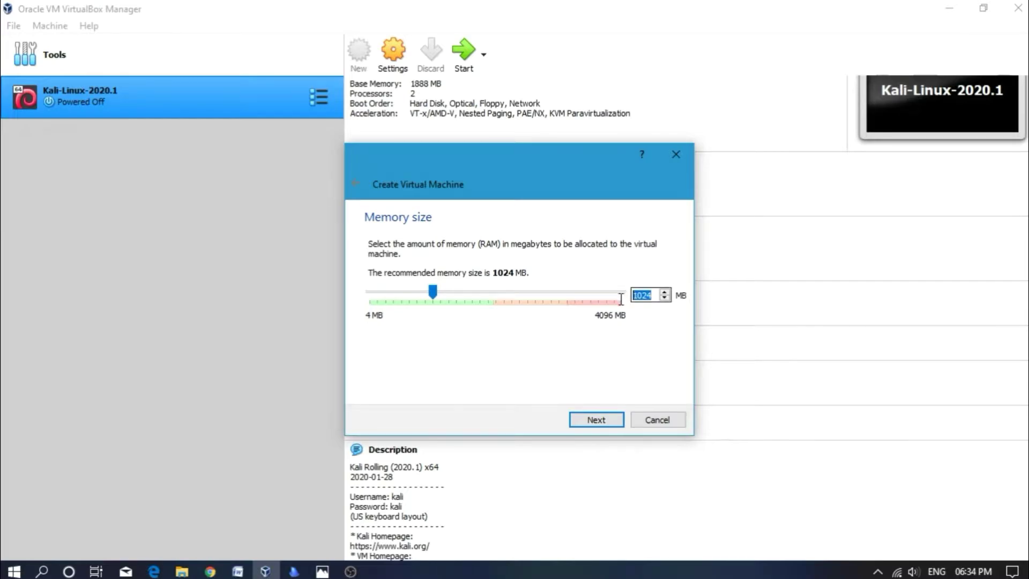
type("2048")
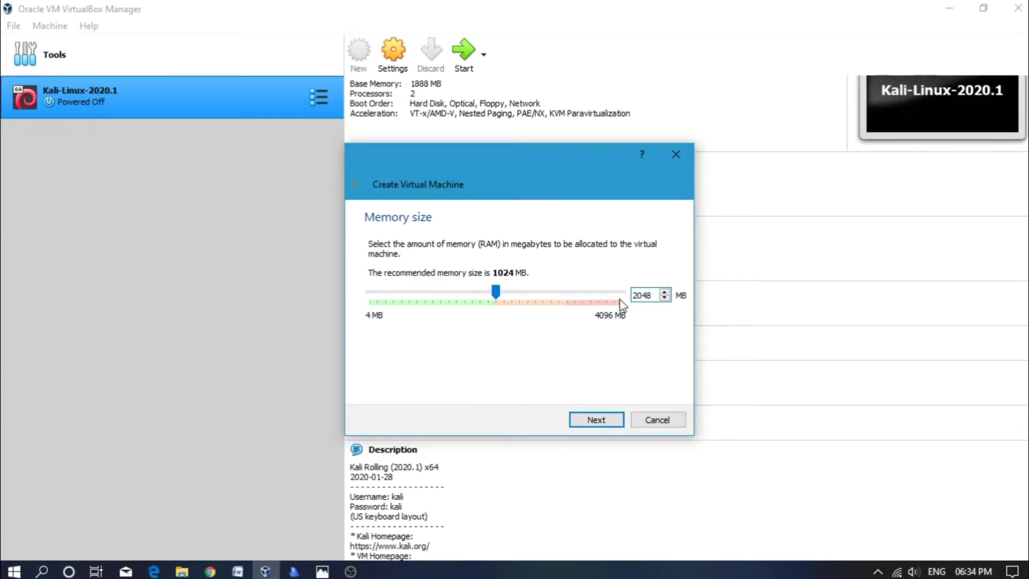
key("BackSpace")
key("BackSpace")
key("BackSpace")
key("BackSpace")
type("1900")
left_click(599, 424)
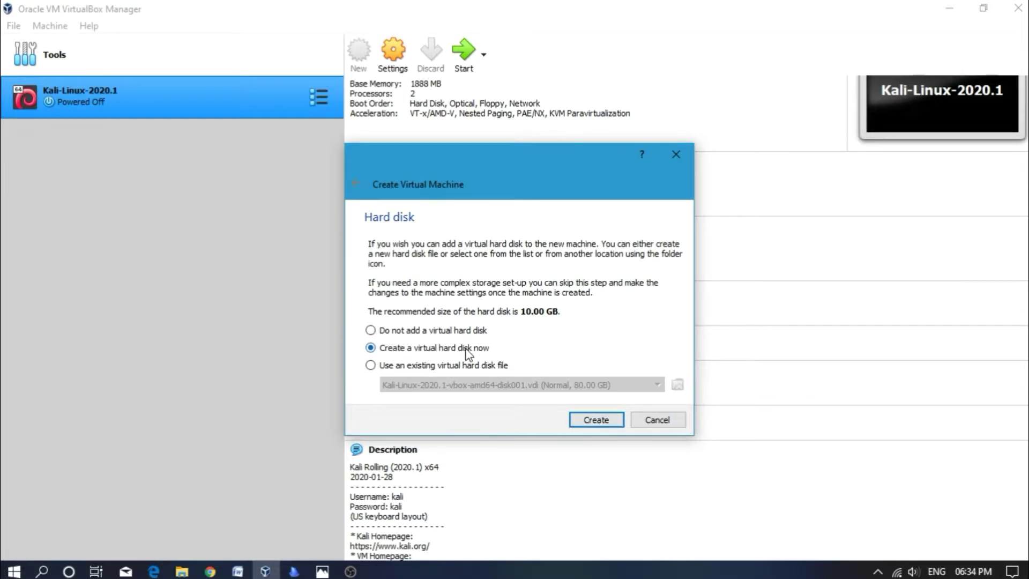
- Create a dynamically allocated 16 GB VDI hard disk for the machine at E:\Linux Mint\Linux Mint.vdi
left_click(596, 421)
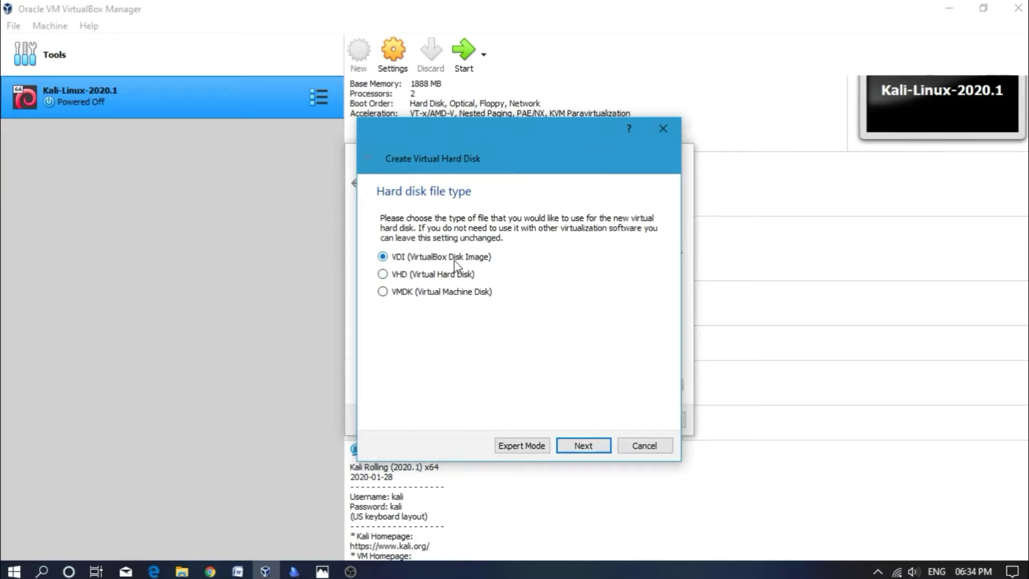
left_click(582, 447)
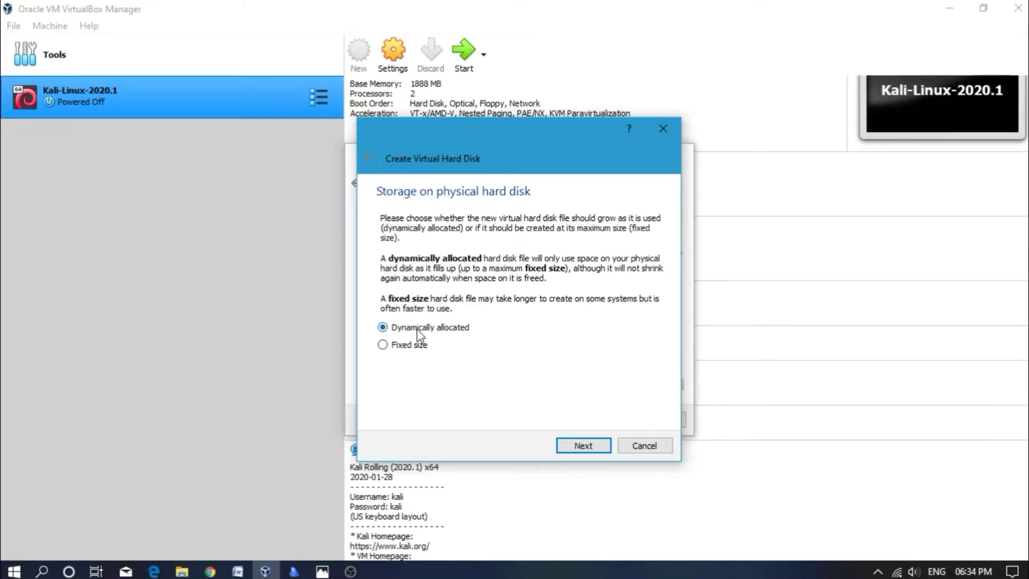
left_click(582, 445)
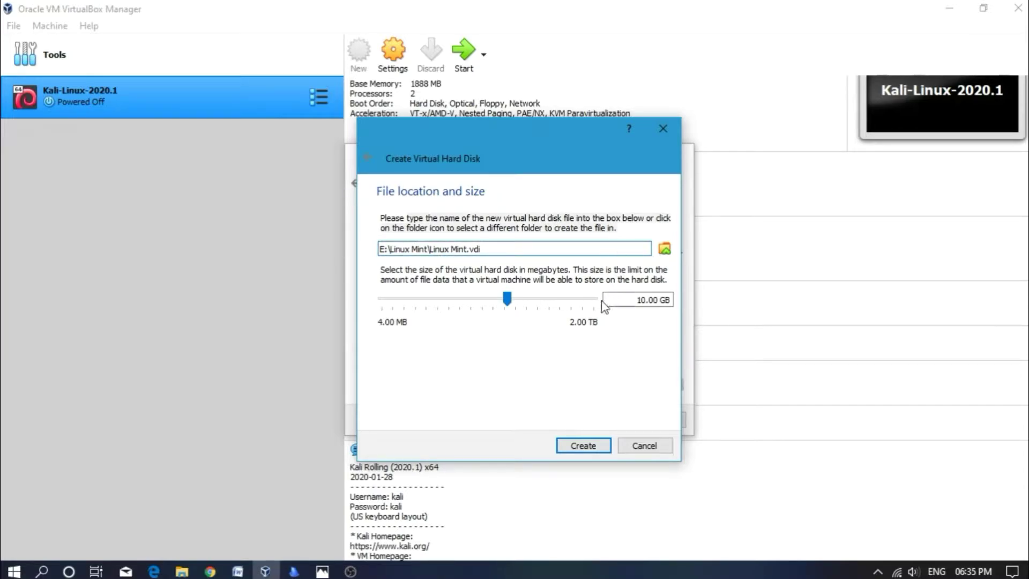
left_click(645, 299)
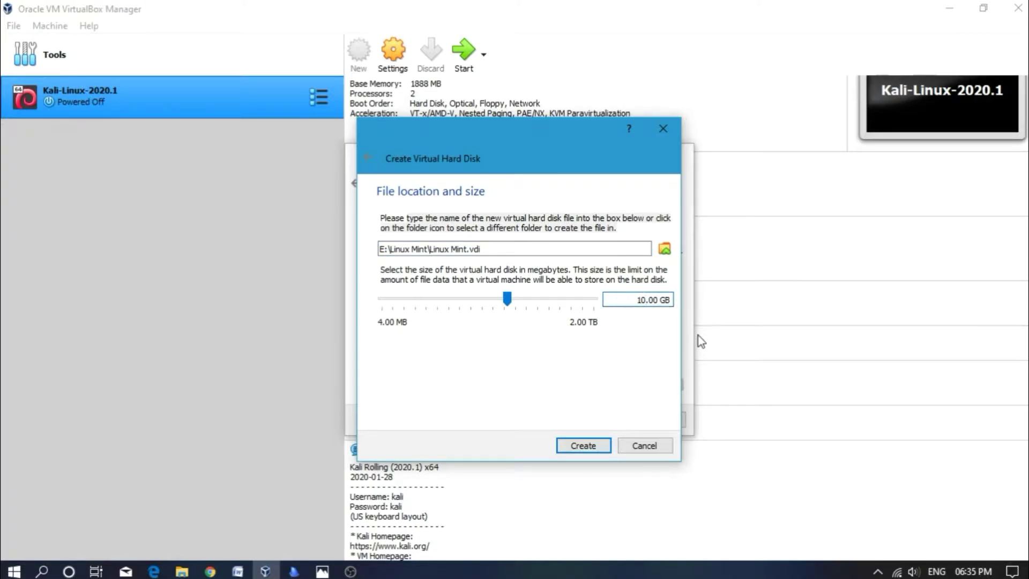
key("BackSpace")
type("6")
left_click(577, 447)
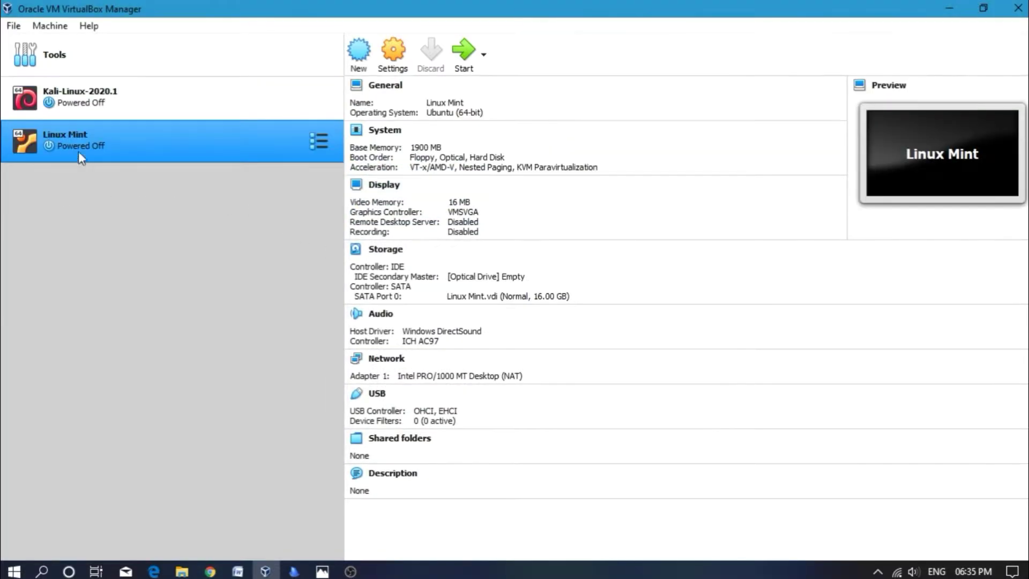
- Open the Linux Mint machine's settings and review its General, System and Display options
right_click(154, 140)
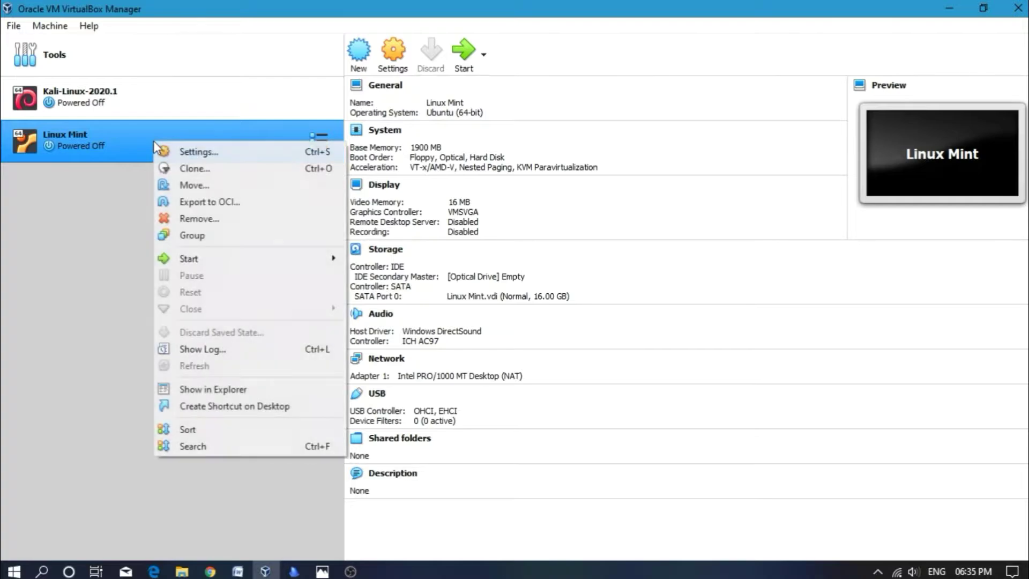
left_click(92, 296)
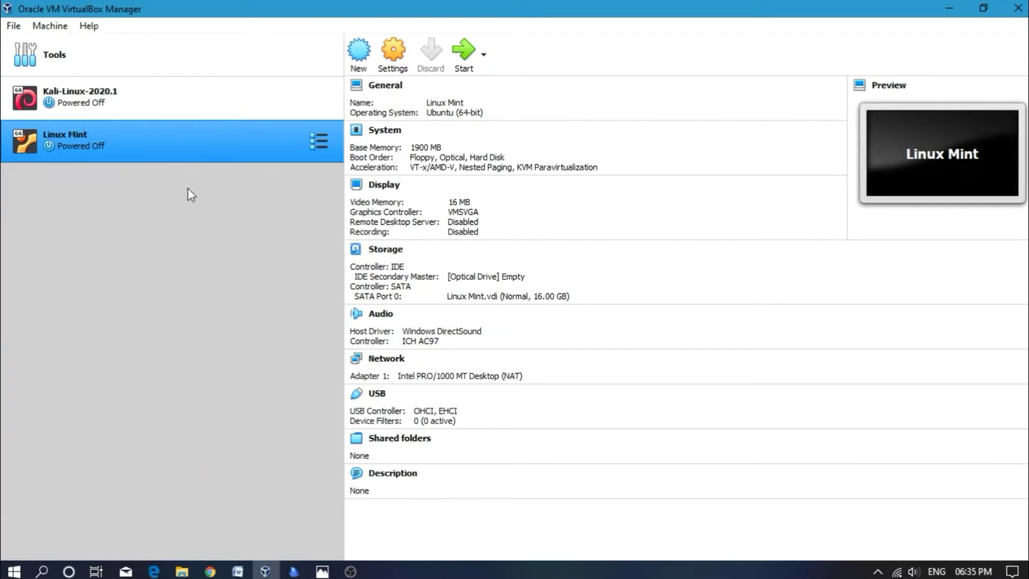
right_click(191, 154)
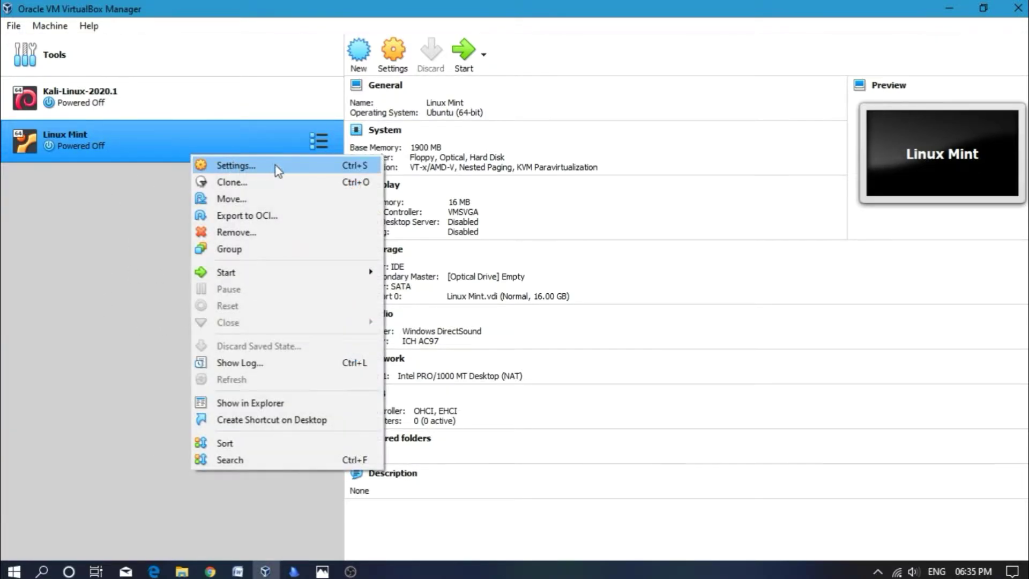
left_click(283, 167)
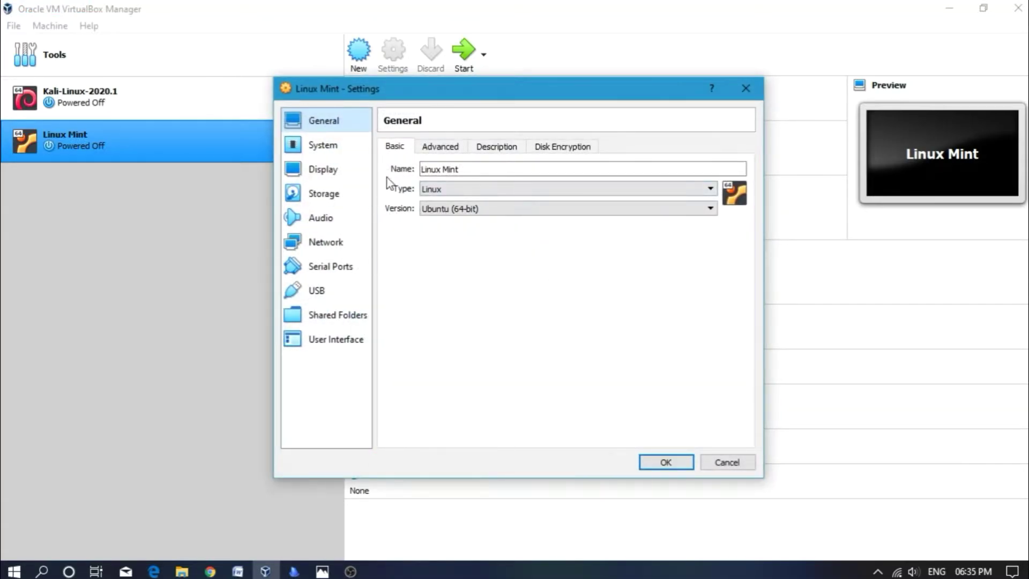
left_click(437, 148)
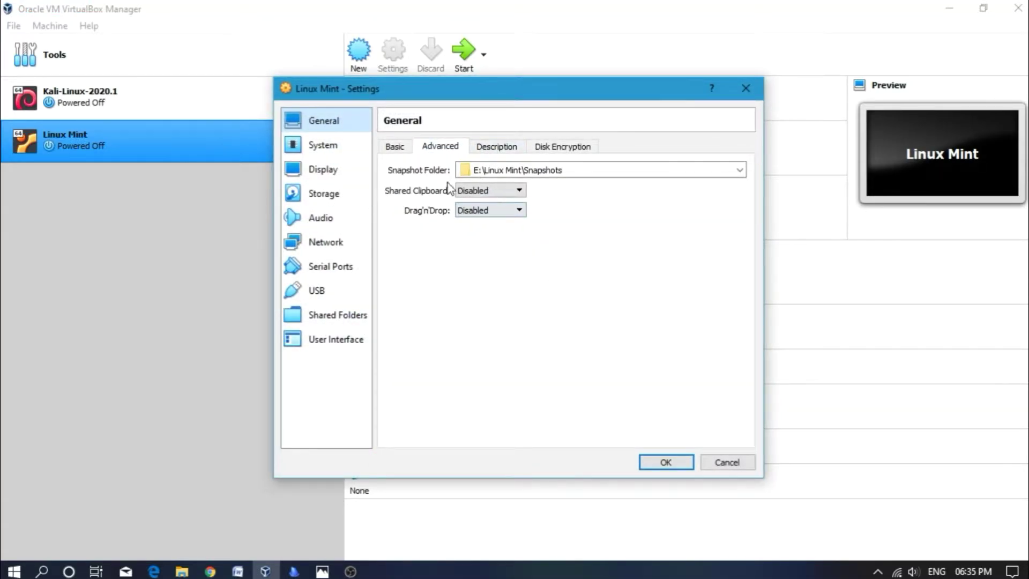
left_click(496, 147)
left_click(562, 146)
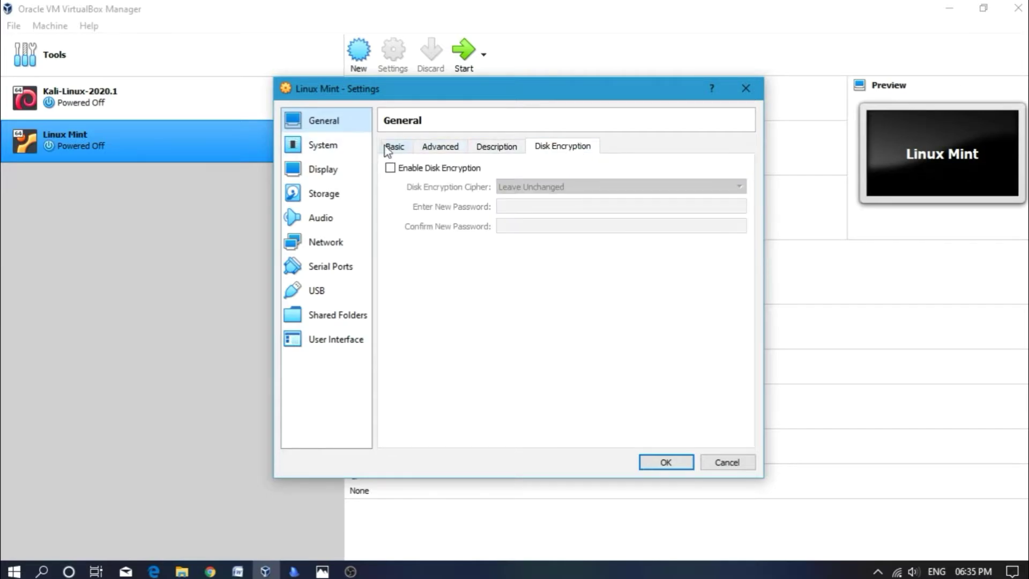
left_click(386, 146)
left_click(345, 147)
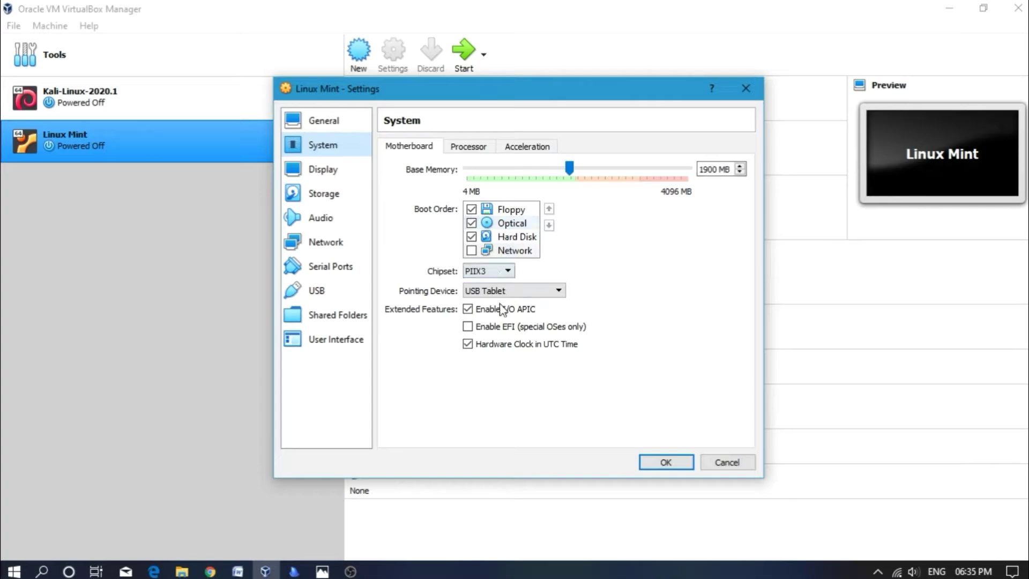
left_click(344, 171)
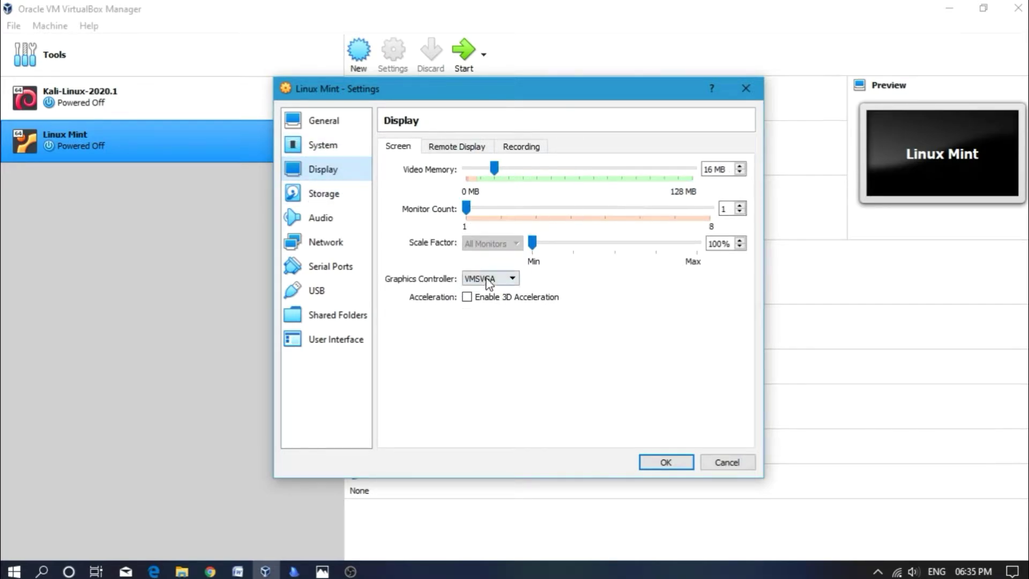
- Attach the LinuxMint-19.3-cinnamon-64bit disk image from the Desktop to the empty IDE optical drive and enable Live CD/DVD
left_click(313, 198)
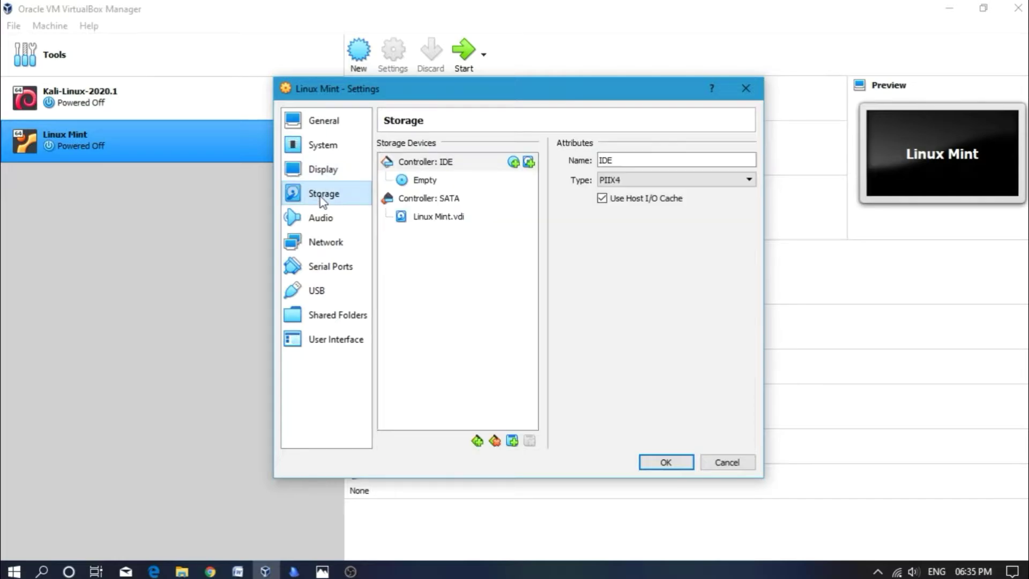
left_click(444, 178)
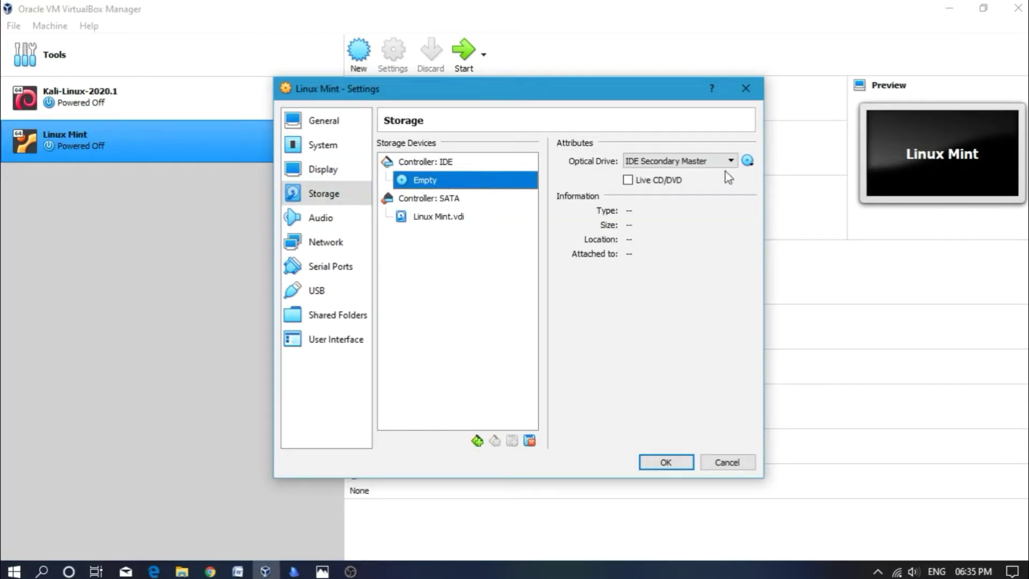
left_click(747, 161)
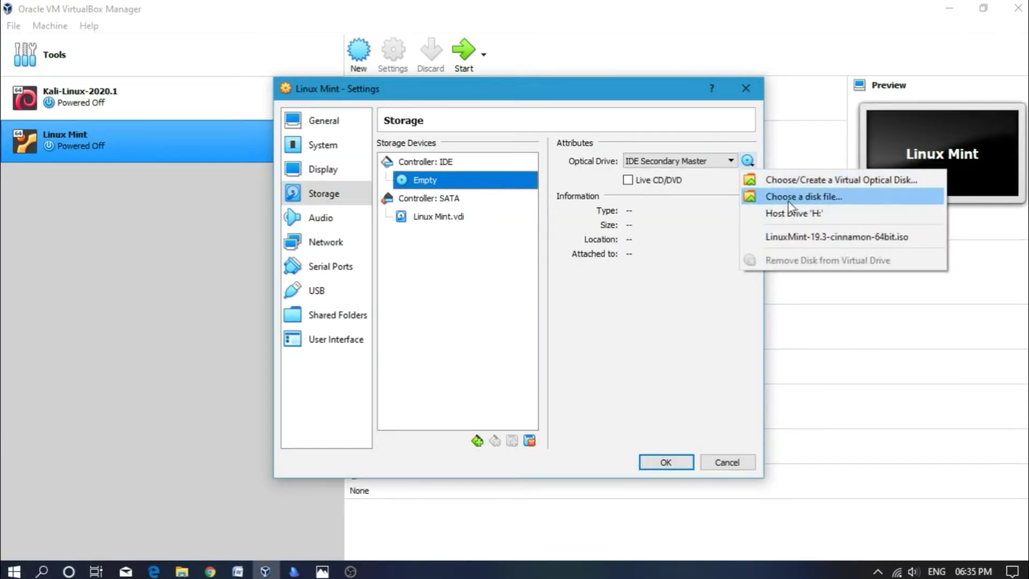
left_click(803, 198)
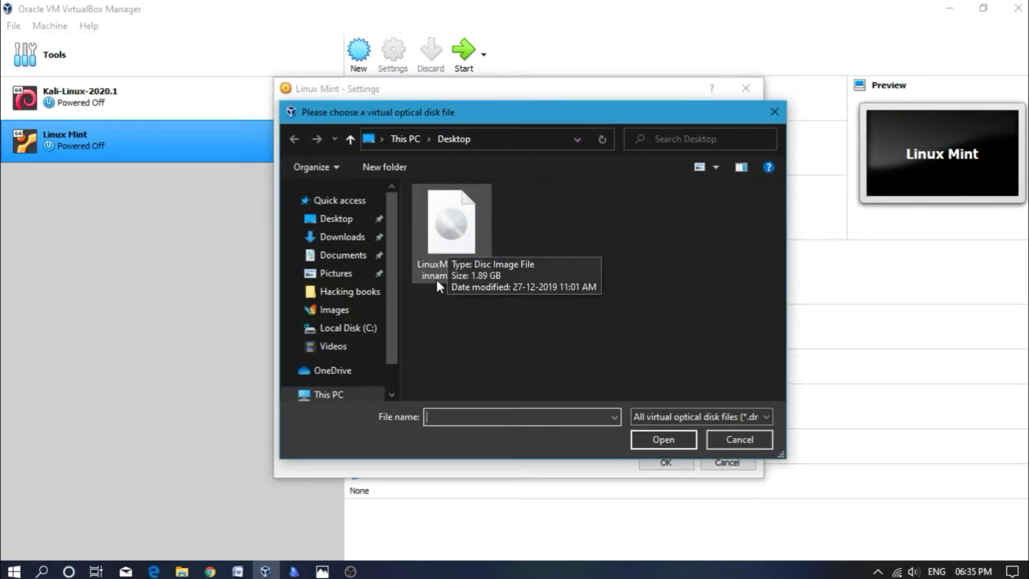
left_click(480, 138)
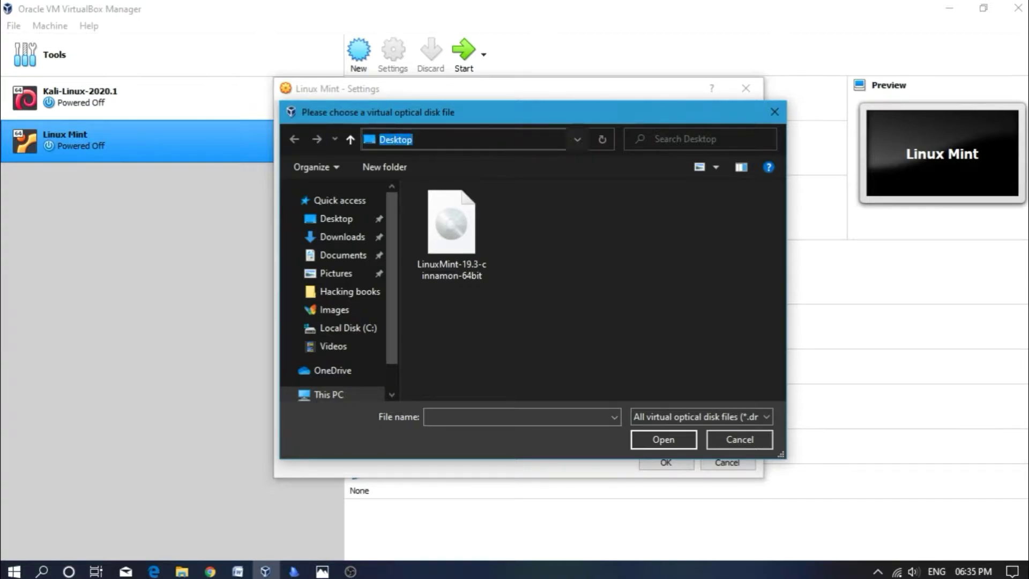
left_click(423, 139)
left_click(543, 268)
left_click(468, 241)
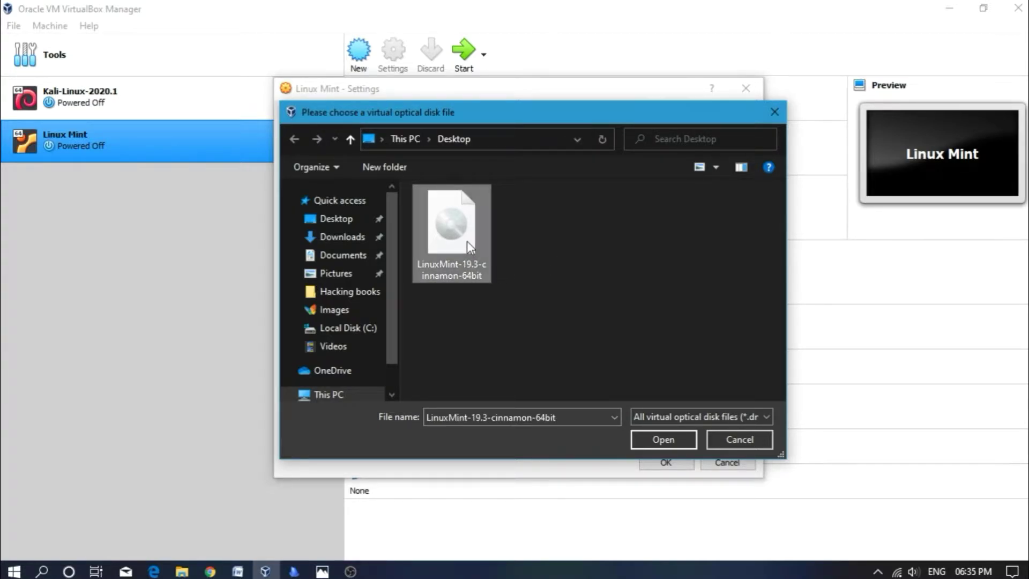
left_click(665, 439)
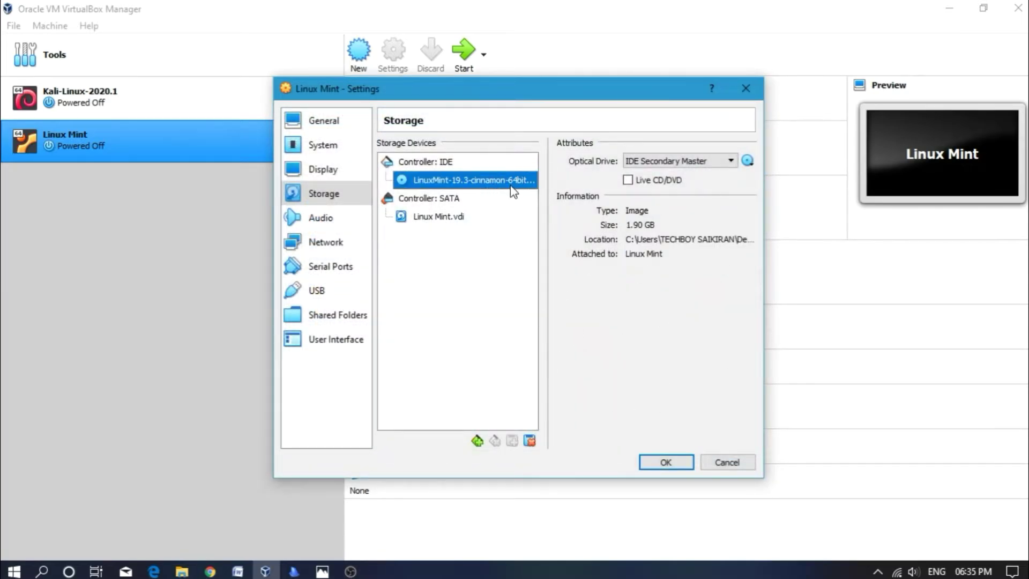
left_click(627, 181)
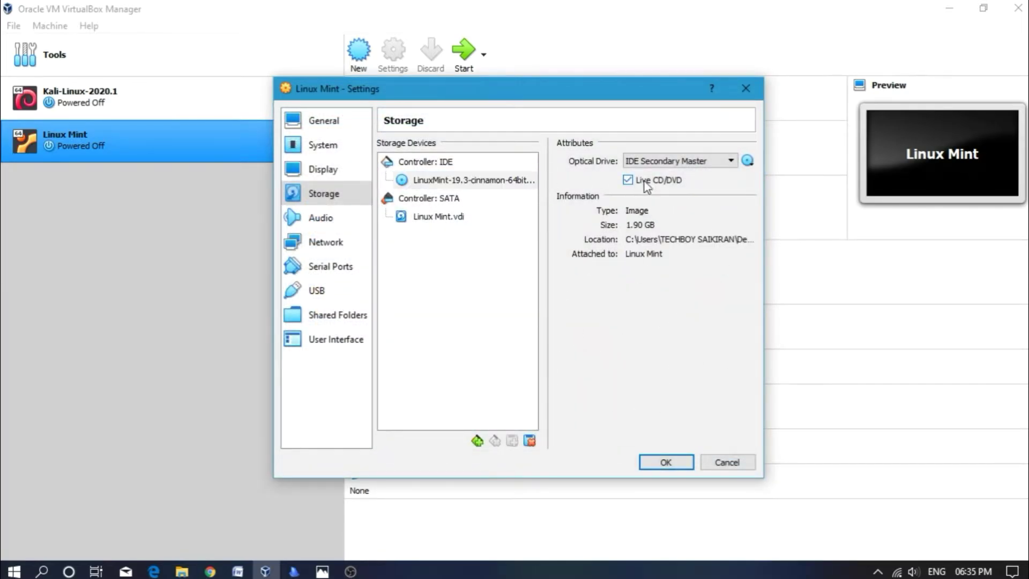
- Review the machine's audio, network and serial port settings, including the attachment modes available for Adapter 1
left_click(327, 218)
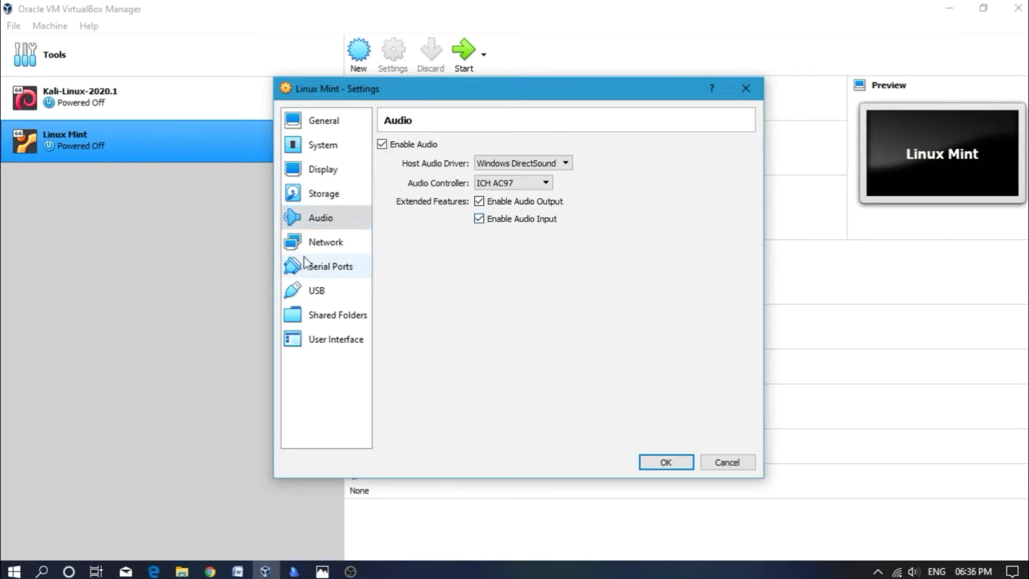
left_click(328, 244)
left_click(539, 188)
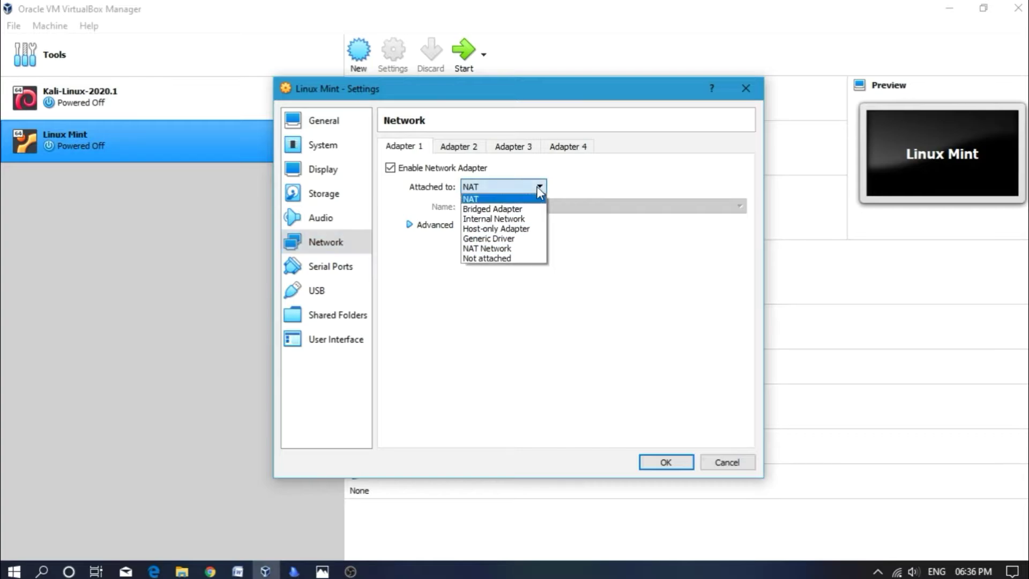
left_click(353, 236)
left_click(344, 267)
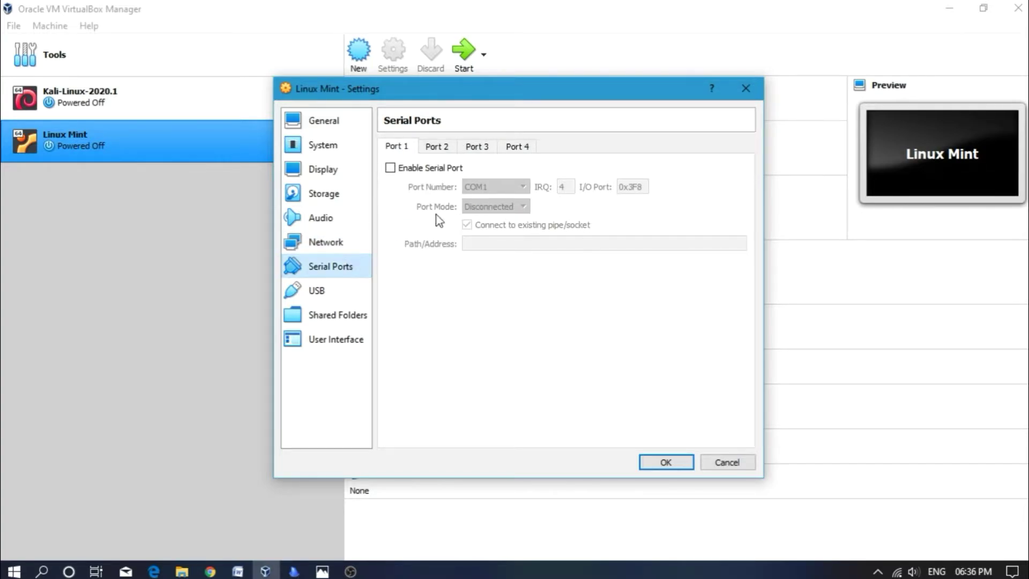
- Use the USB 2.0 (OHCI + EHCI) controller for the Linux Mint machine and save its settings
left_click(362, 295)
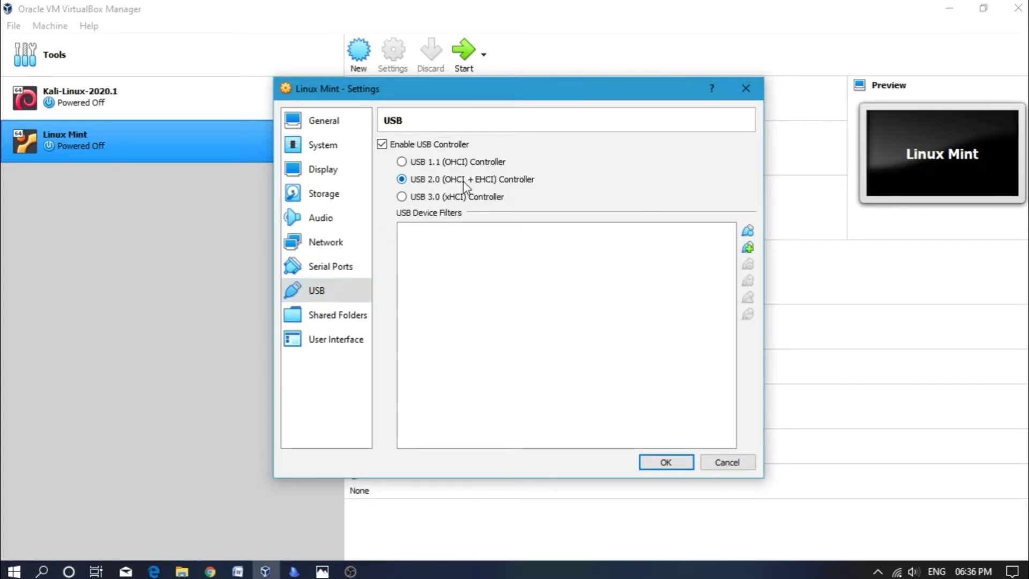
left_click(409, 197)
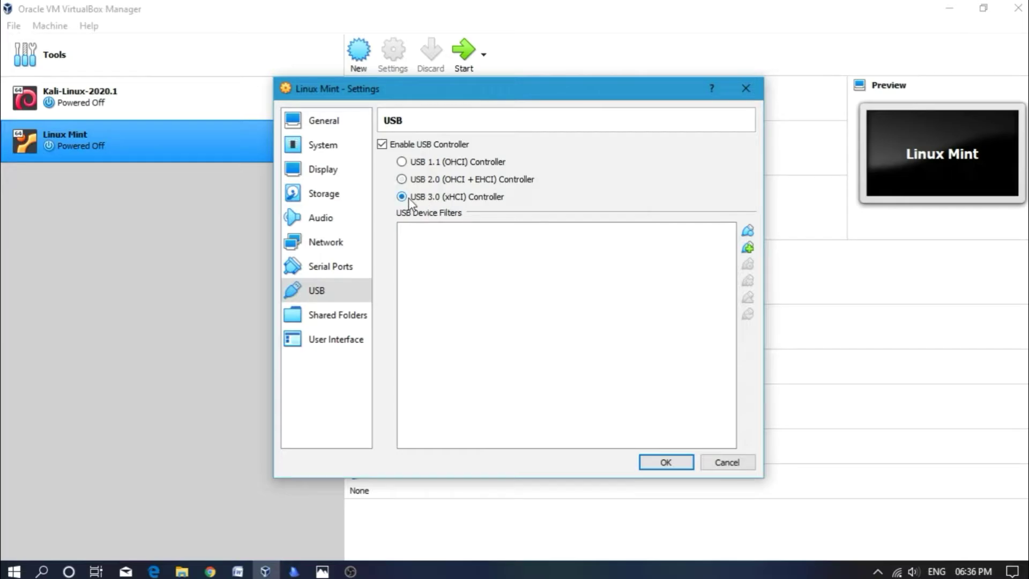
left_click(433, 182)
left_click(665, 461)
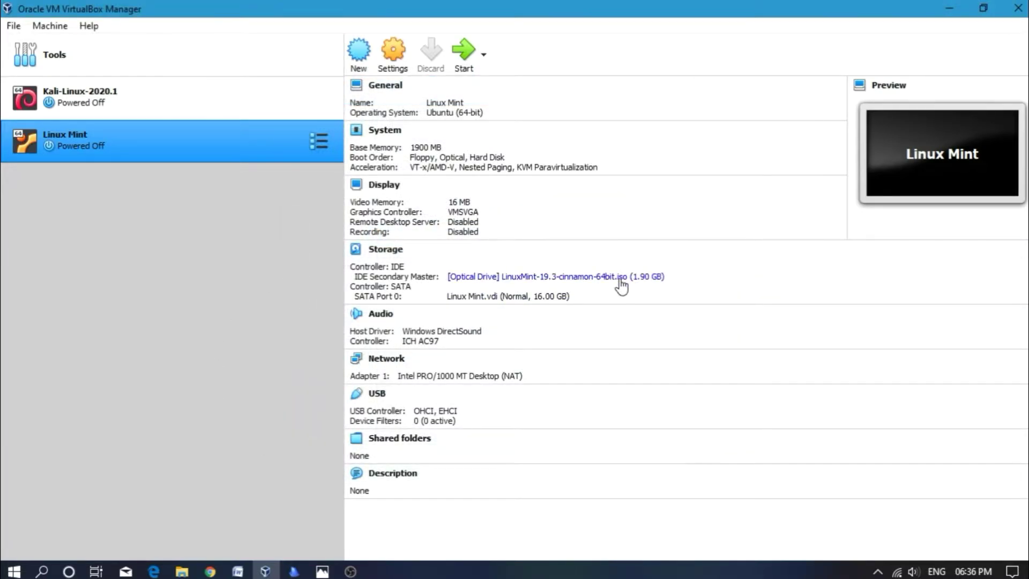
left_click(618, 279)
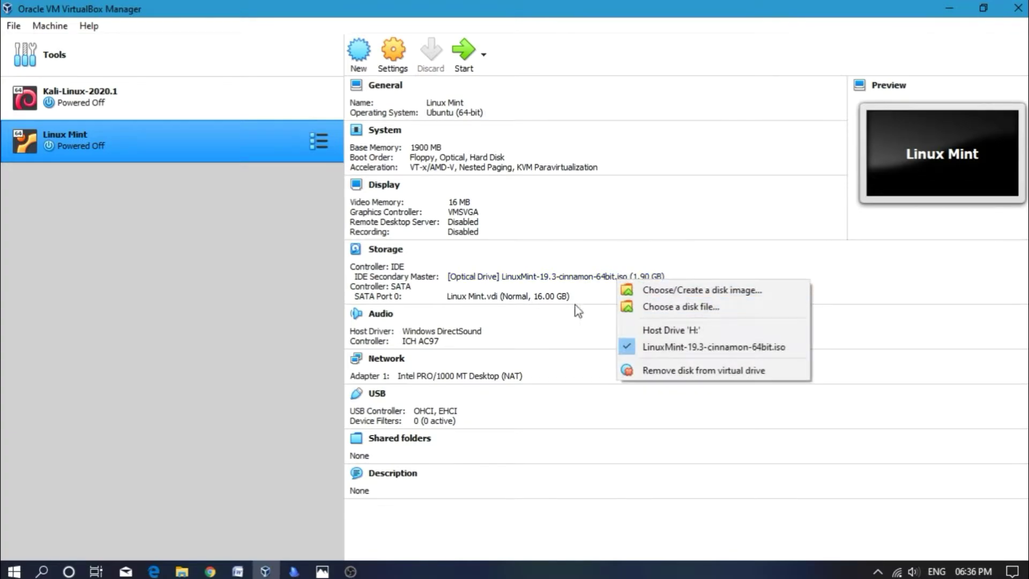
left_click(668, 287)
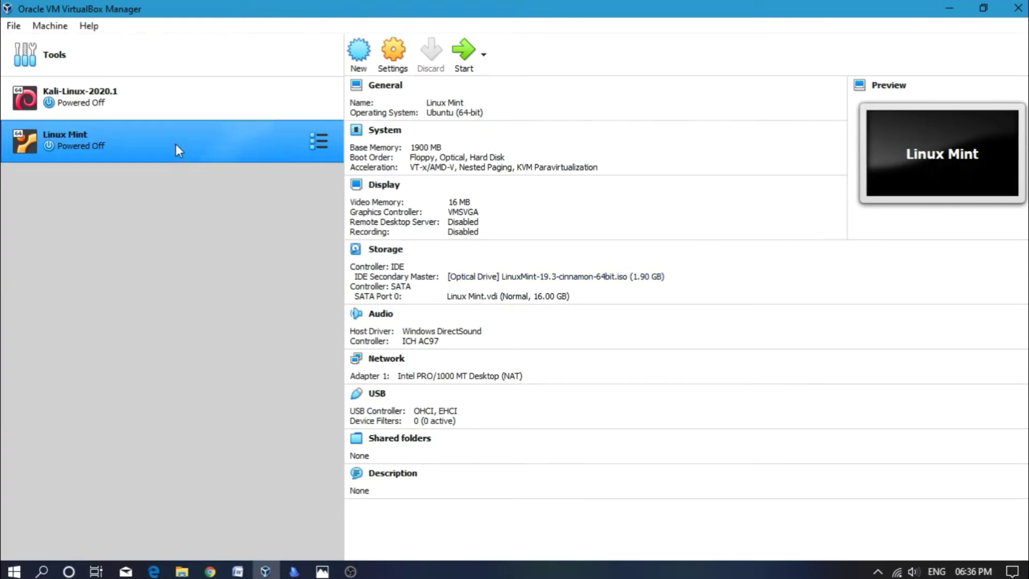
left_click(230, 98)
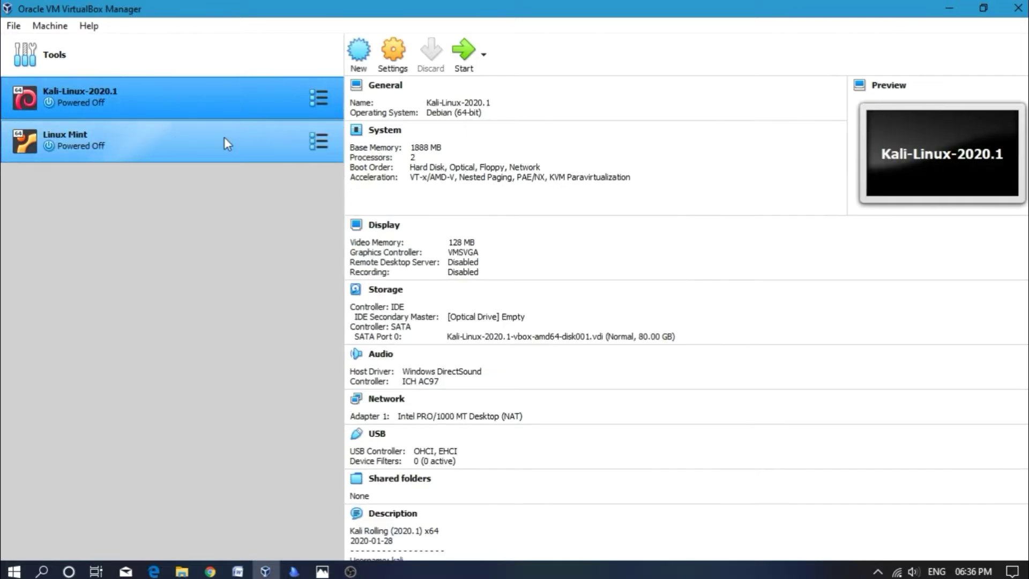
- Start the Linux Mint machine with LinuxMint-19.3-cinnamon-64bit.iso as its start-up disk
left_click(225, 136)
key("Up")
left_click(229, 140)
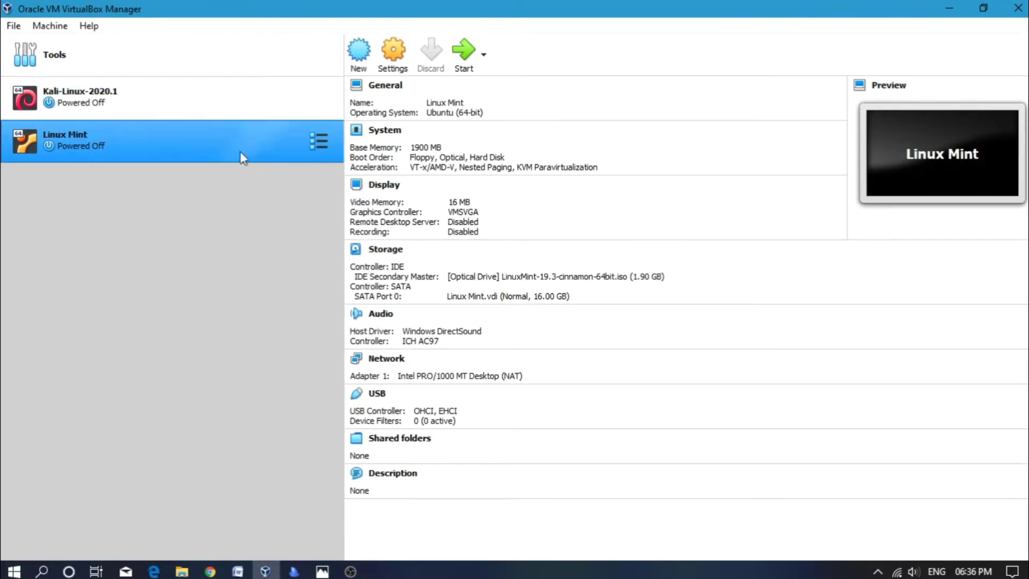
left_click(466, 69)
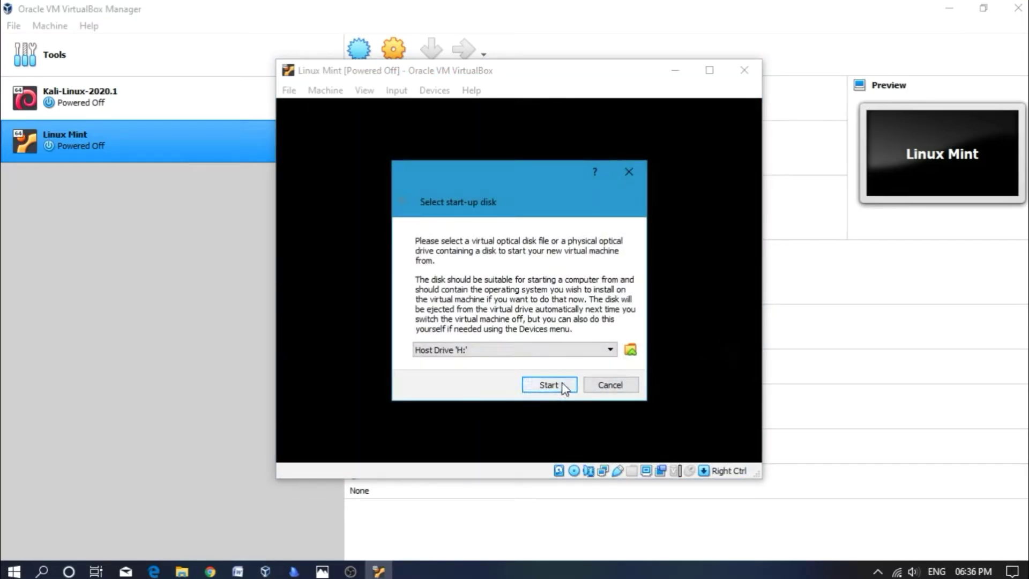
left_click(611, 351)
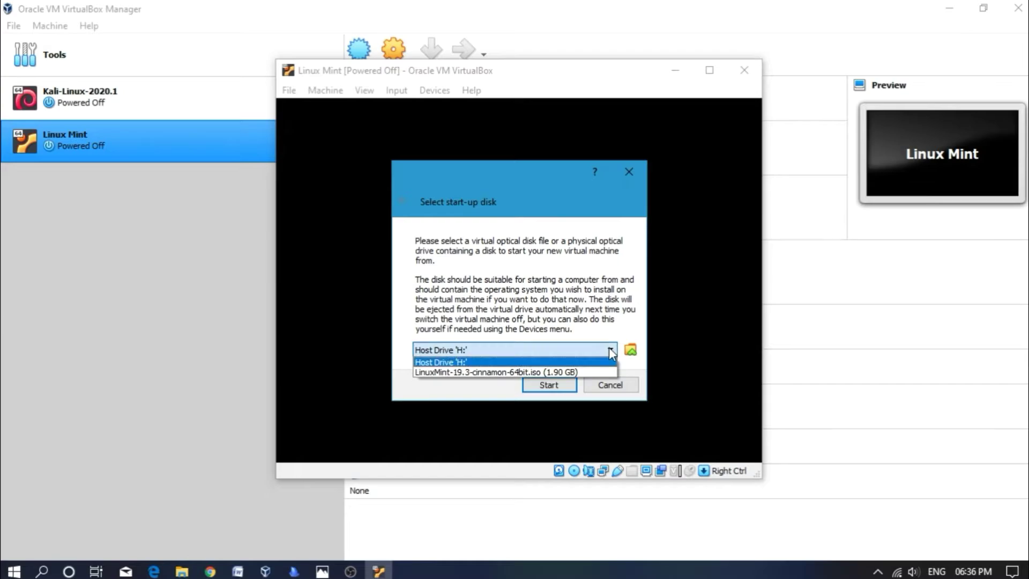
left_click(562, 372)
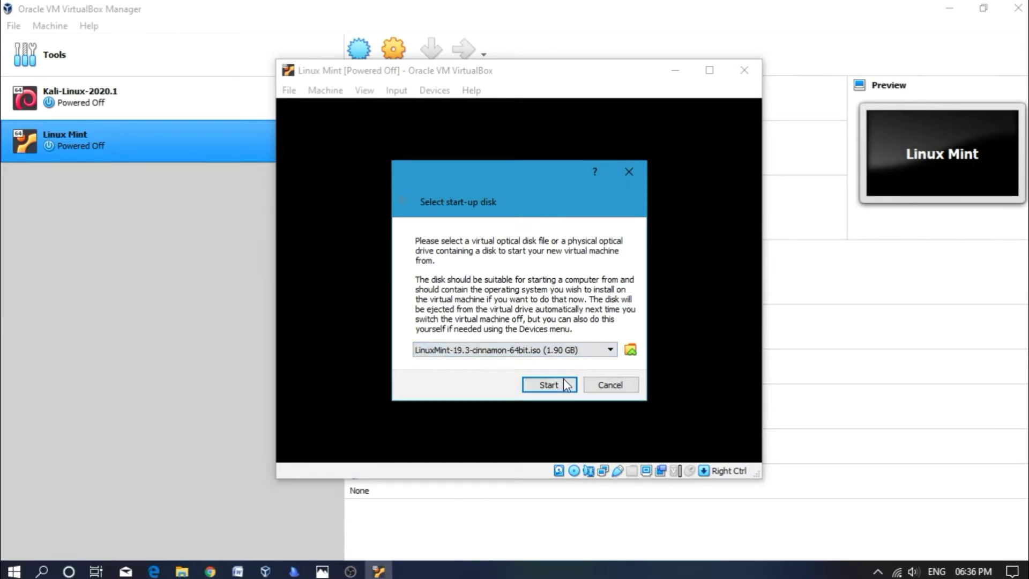
left_click(549, 385)
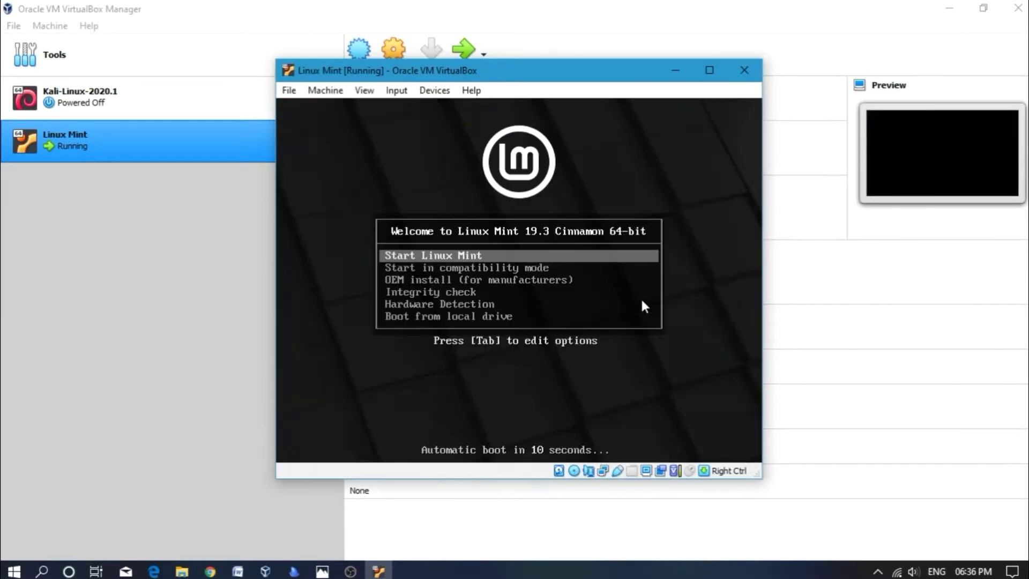
- Go through the boot menu entries and boot the machine with Start Linux Mint
key("Down")
key("Down")
key("Down")
key("Down")
key("Down")
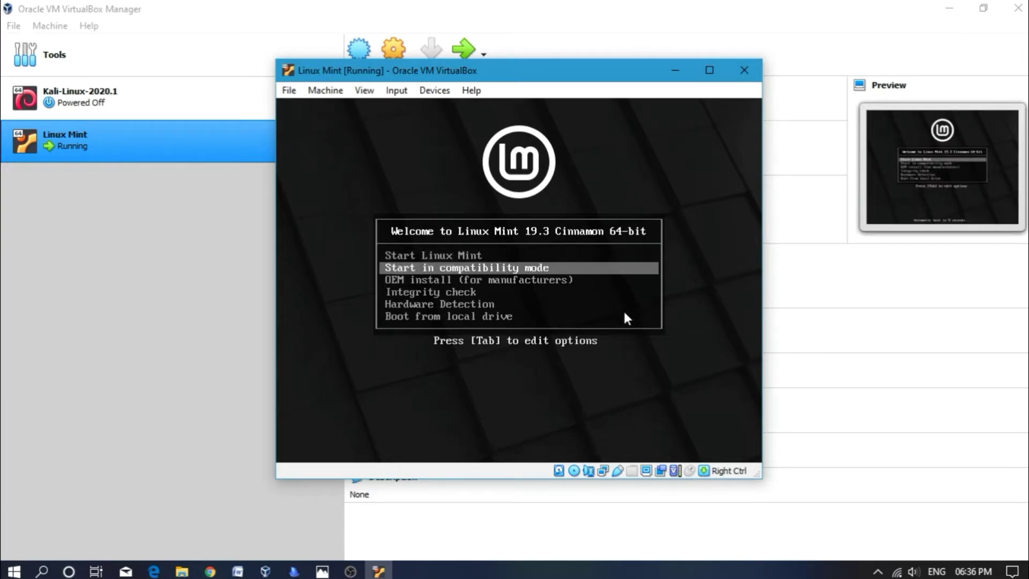
key("Up")
key("Up")
key("Up")
key("Up")
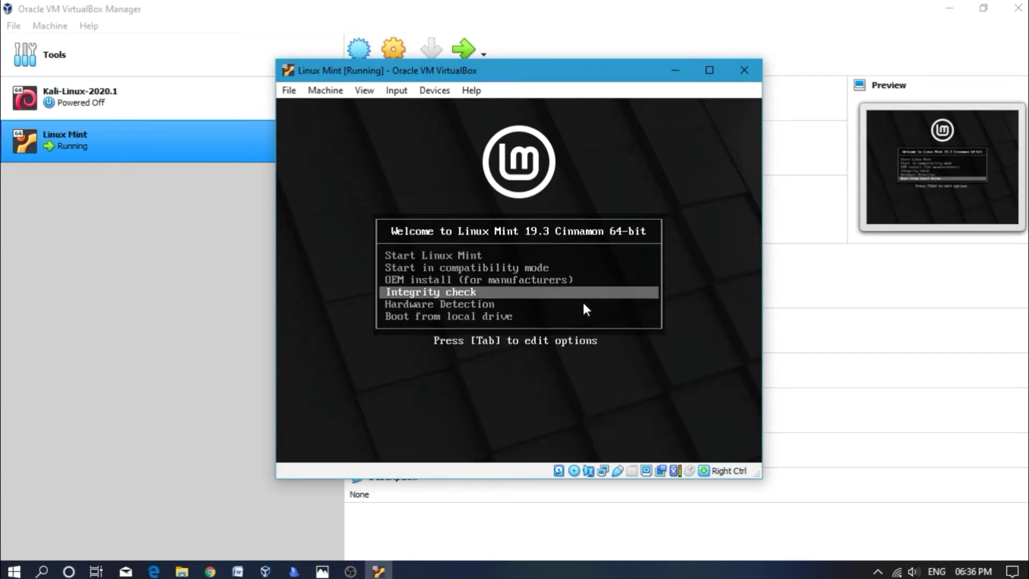
left_click(449, 254)
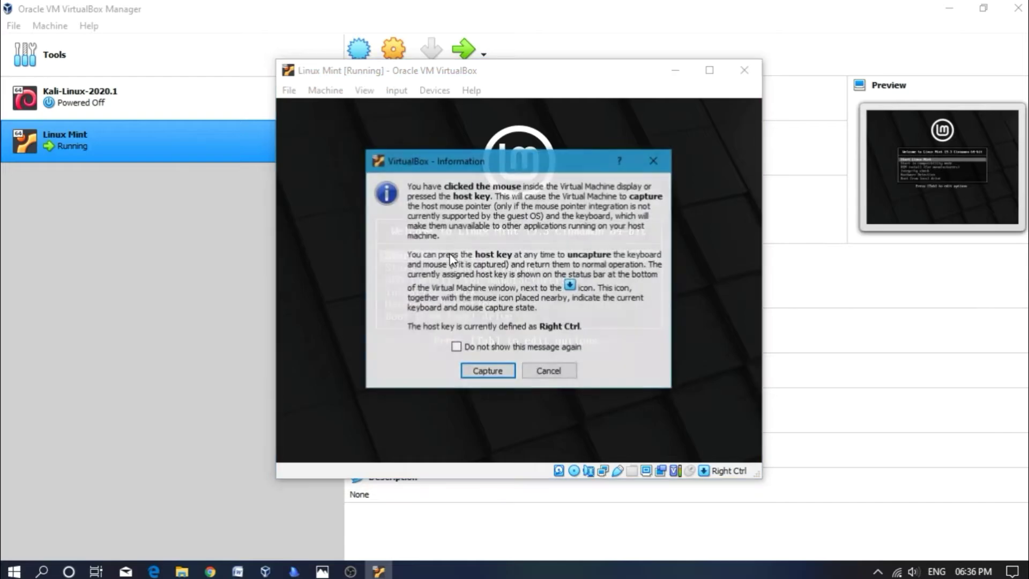
left_click(555, 371)
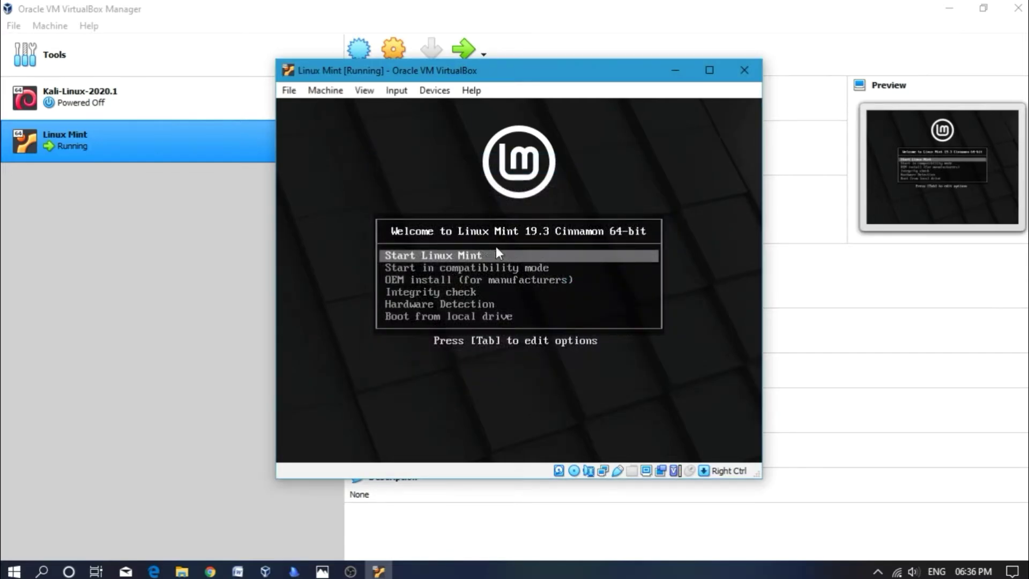
key("Return")
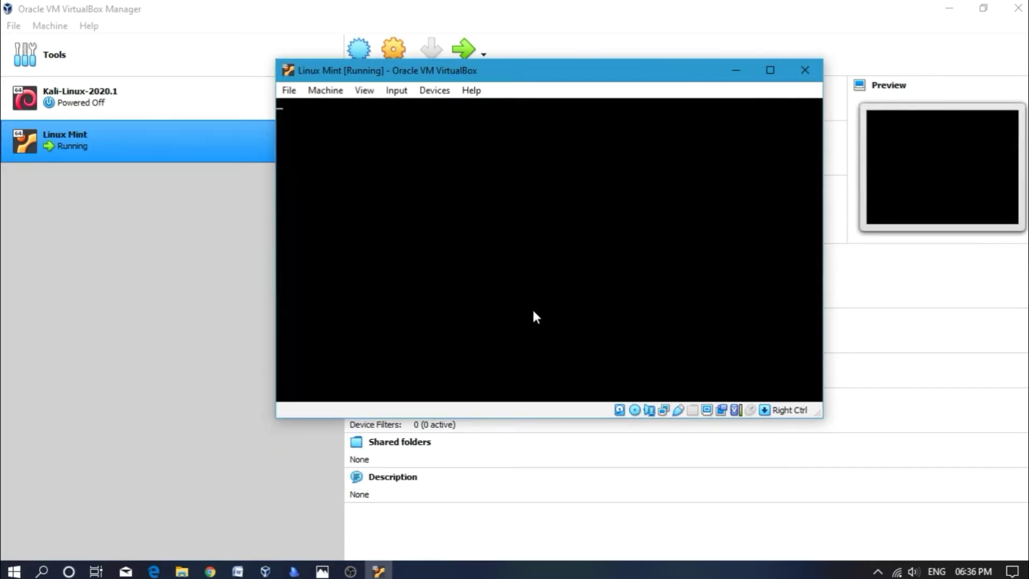
- Capture the mouse and keyboard in the running machine's window and release them back to the host
left_click_drag(574, 78, 540, 98)
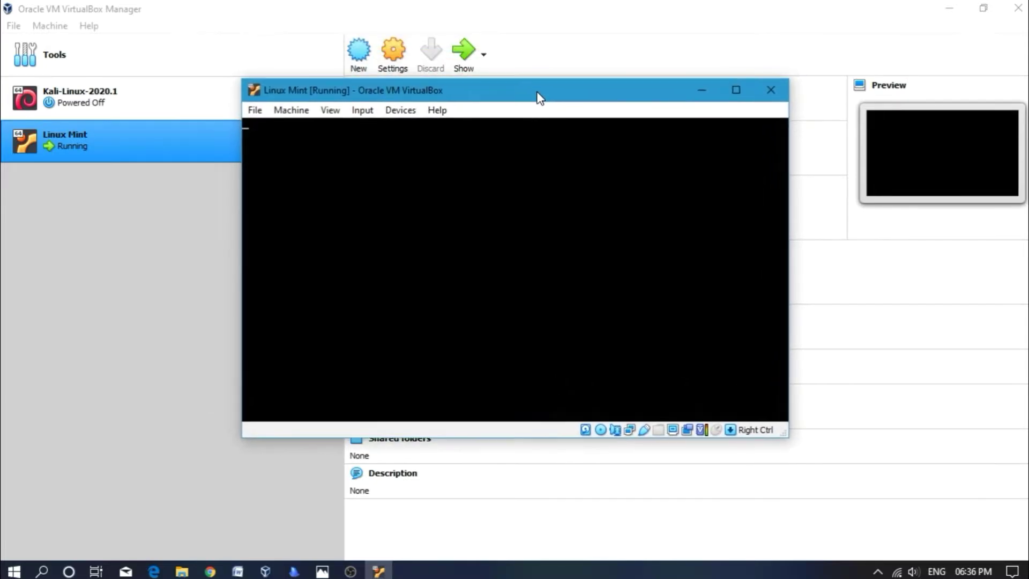
left_click(600, 327)
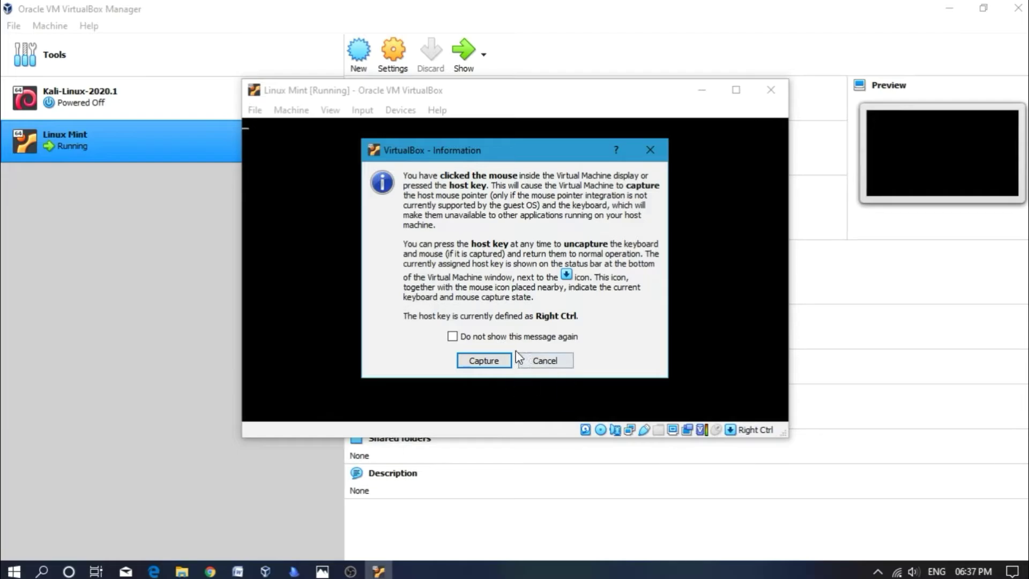
left_click(492, 360)
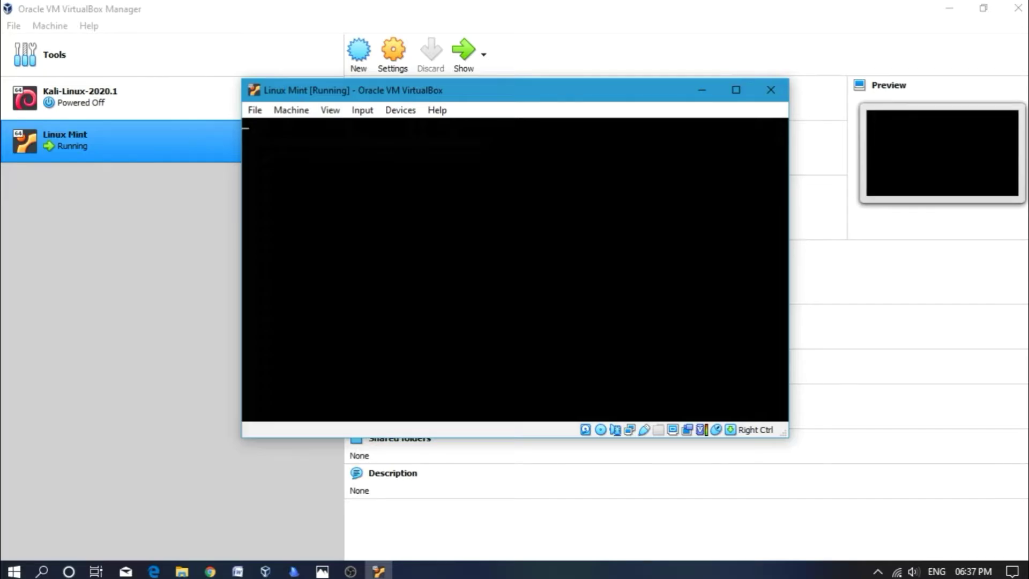
key("Control_R")
left_click(558, 246)
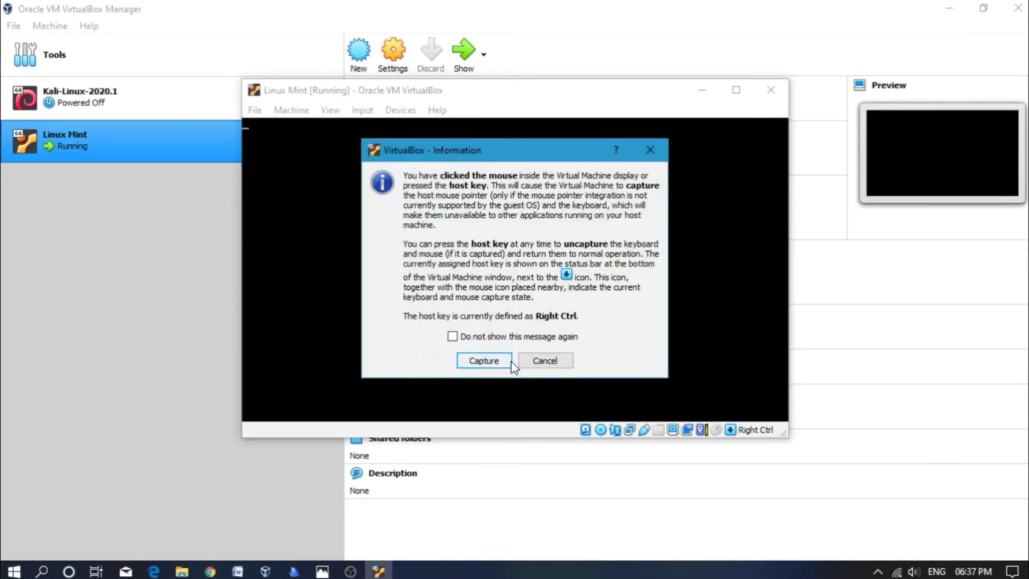
left_click(468, 362)
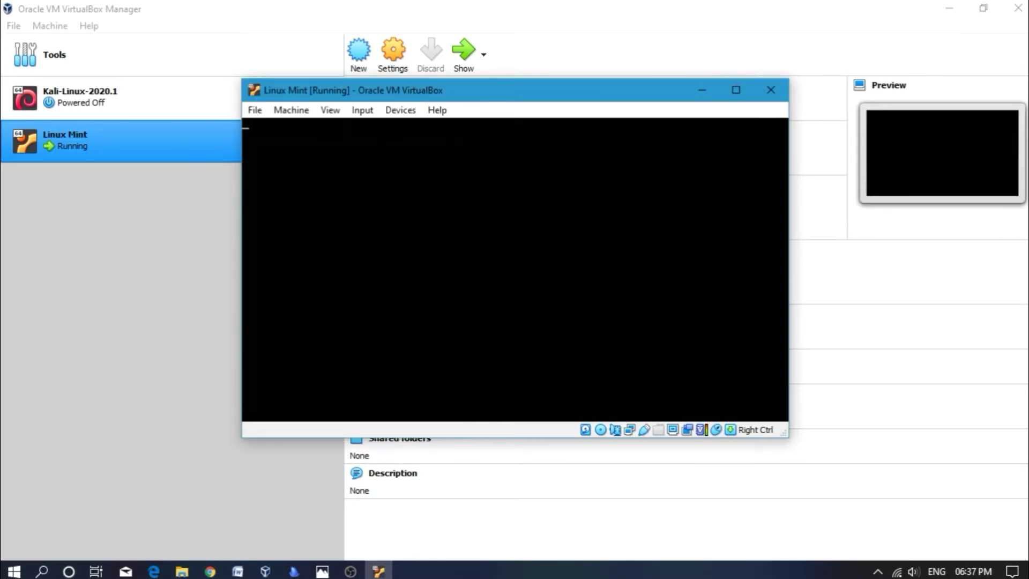
key("Control_R")
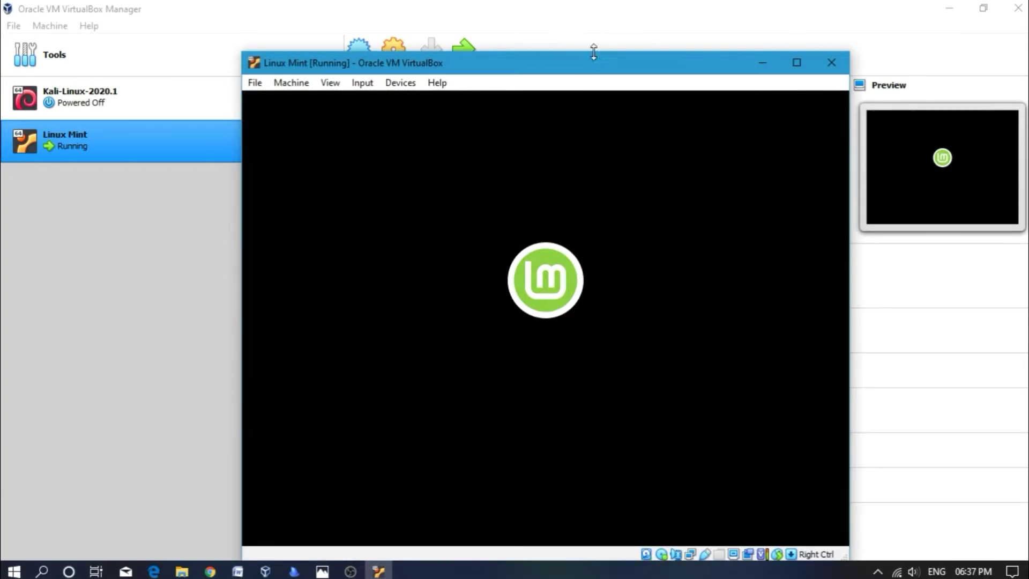
- Reposition the Linux Mint machine window so that its whole display fits on the host screen
left_click_drag(599, 61, 577, 30)
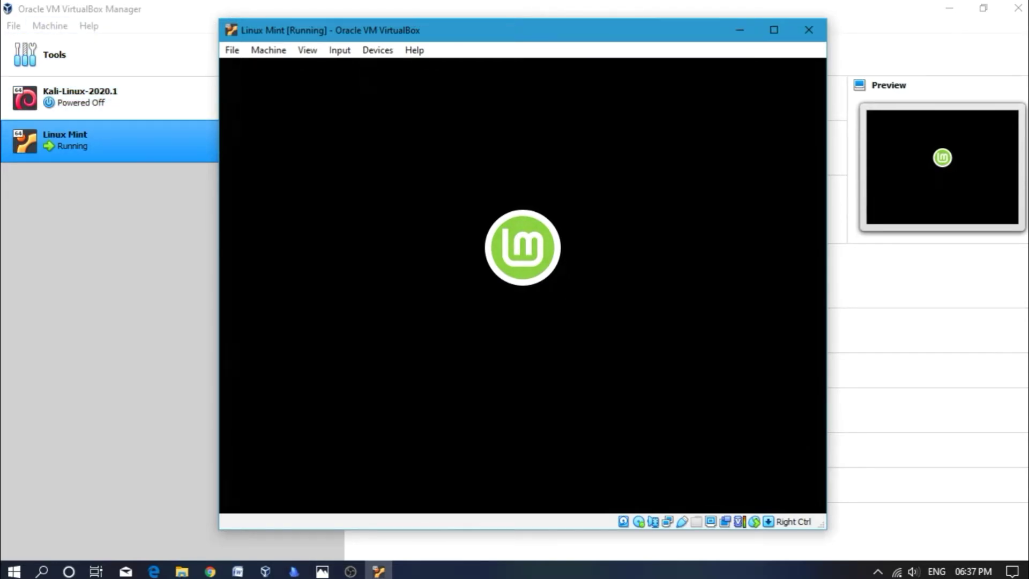
left_click(377, 52)
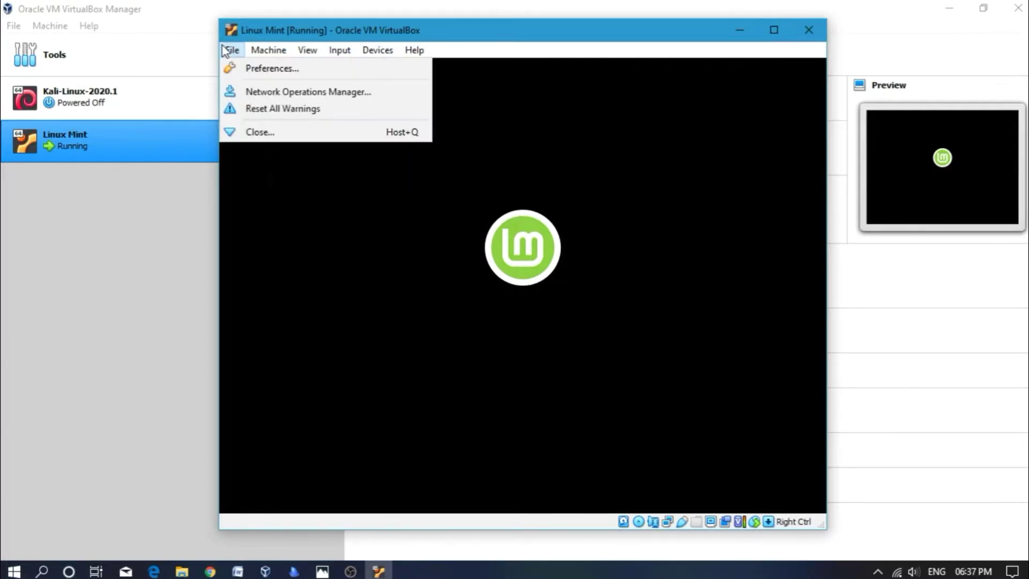
key("Escape")
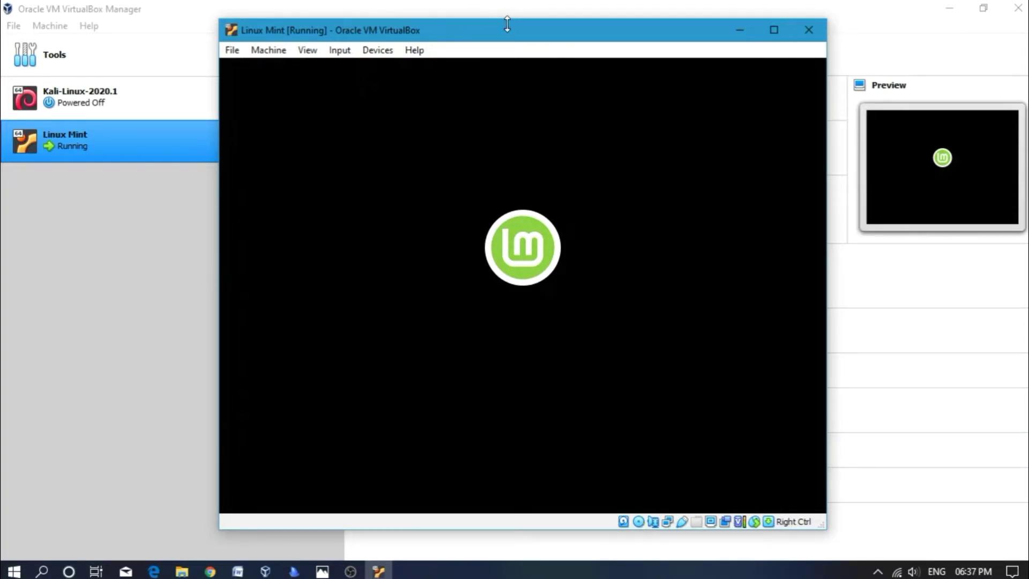
mouse_move(488, 30)
left_mouse_down()
mouse_move(466, 32)
mouse_move(508, 33)
left_mouse_up()
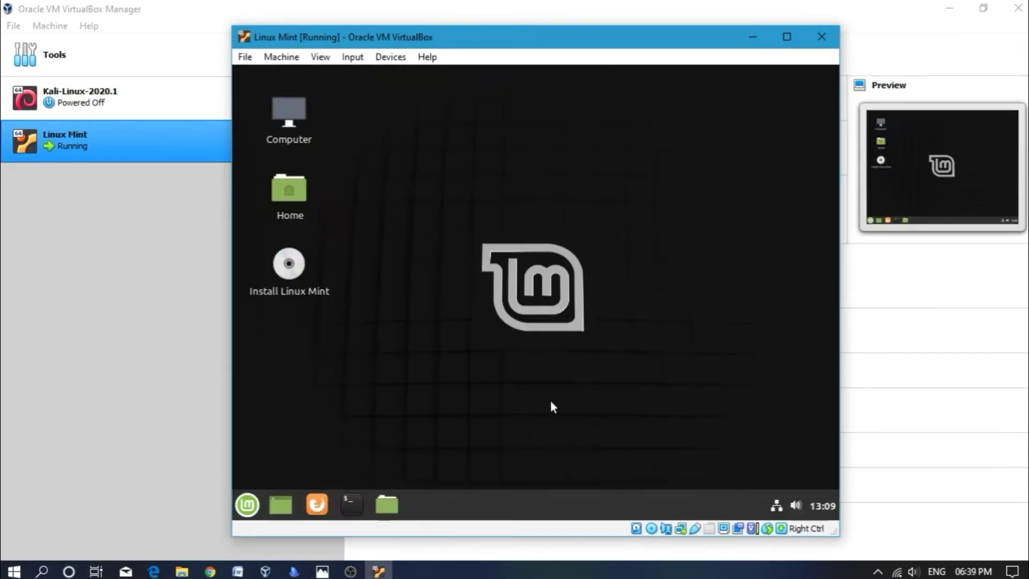
mouse_move(514, 43)
left_mouse_down()
mouse_move(488, 42)
mouse_move(519, 41)
left_mouse_up()
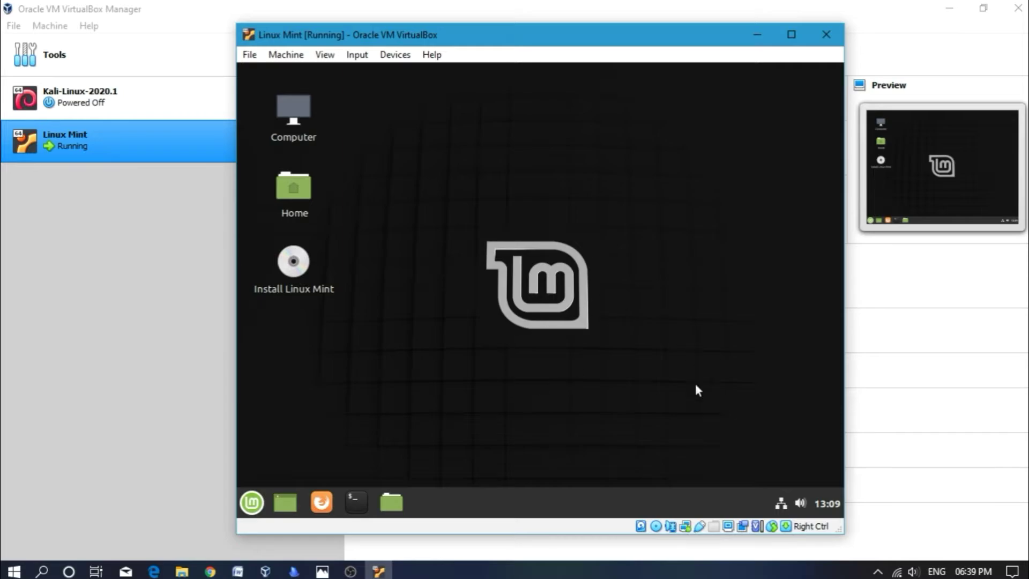
- Look through the Graphics, Office and Internet categories of the Linux Mint applications menu and the desktop's context menu
left_click(262, 500)
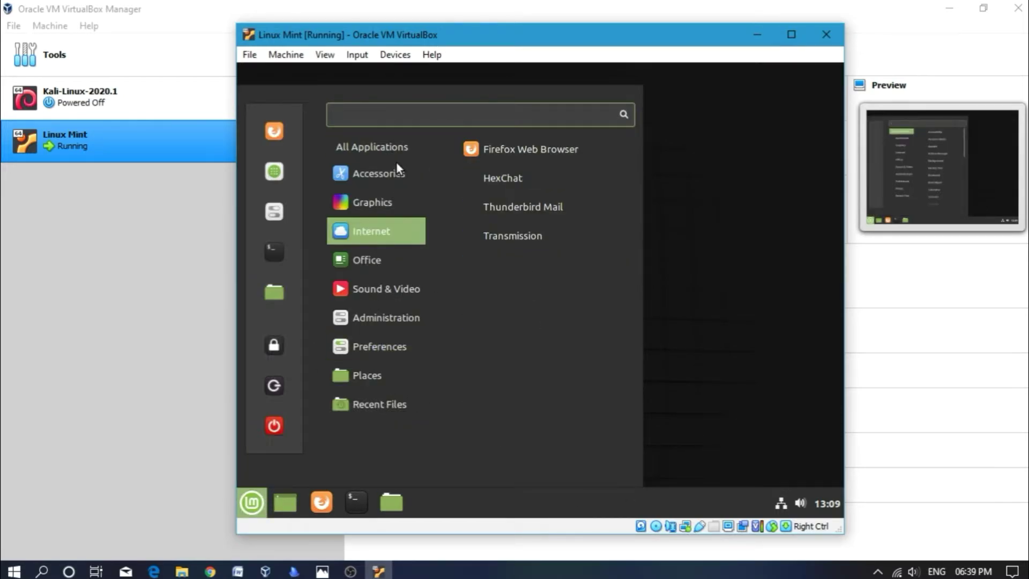
mouse_move(394, 197)
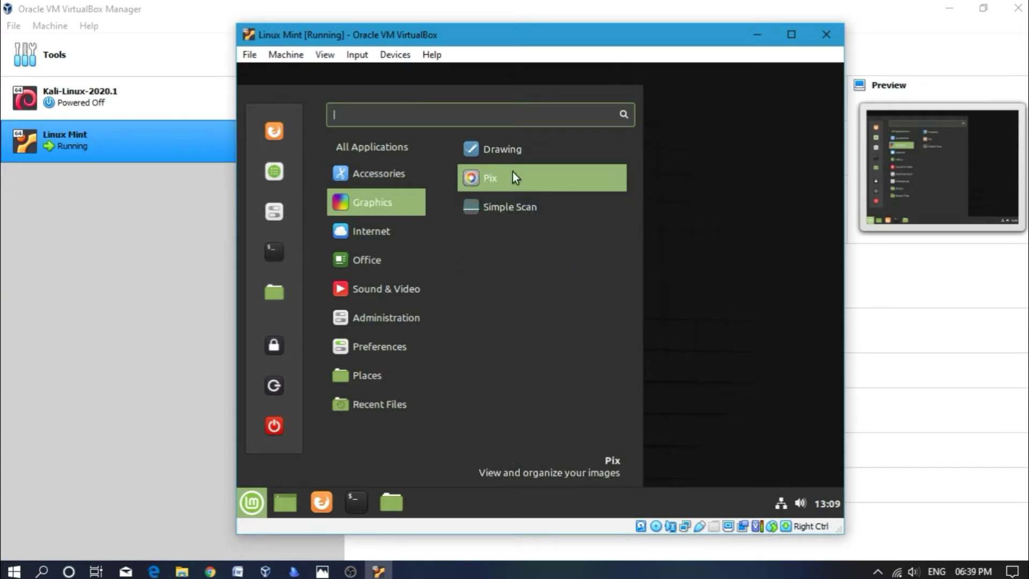
mouse_move(366, 253)
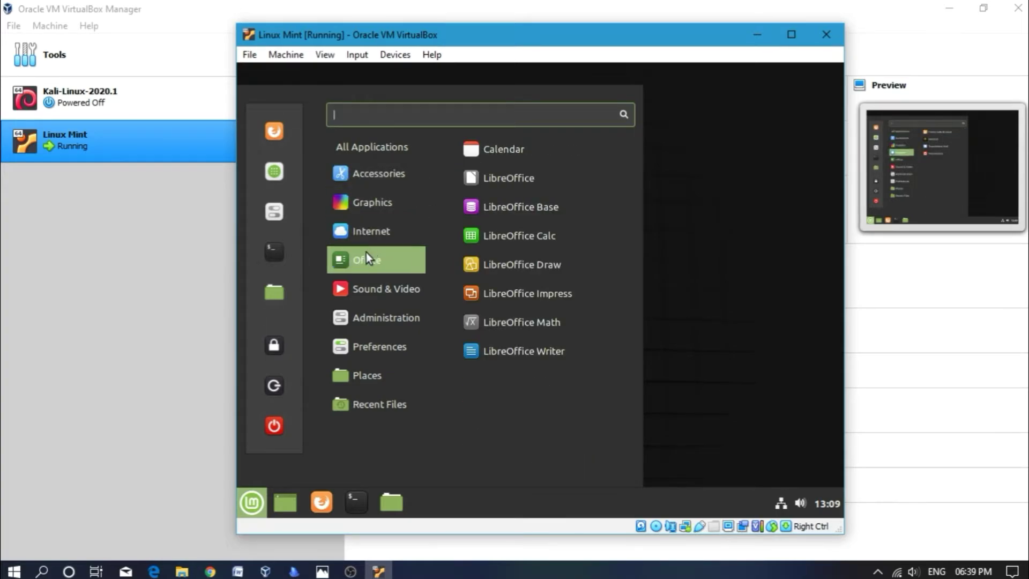
mouse_move(378, 234)
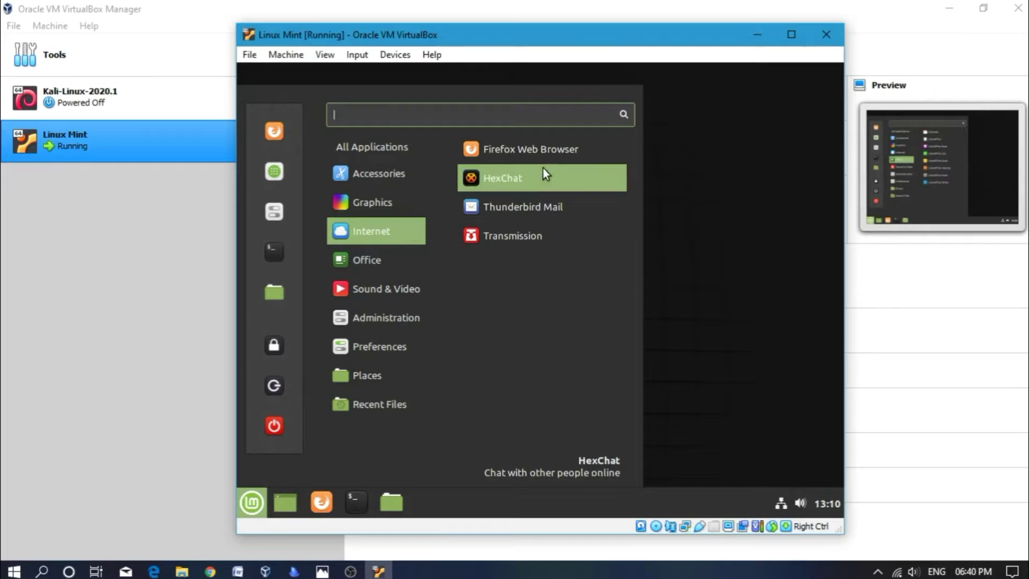
left_click(669, 215)
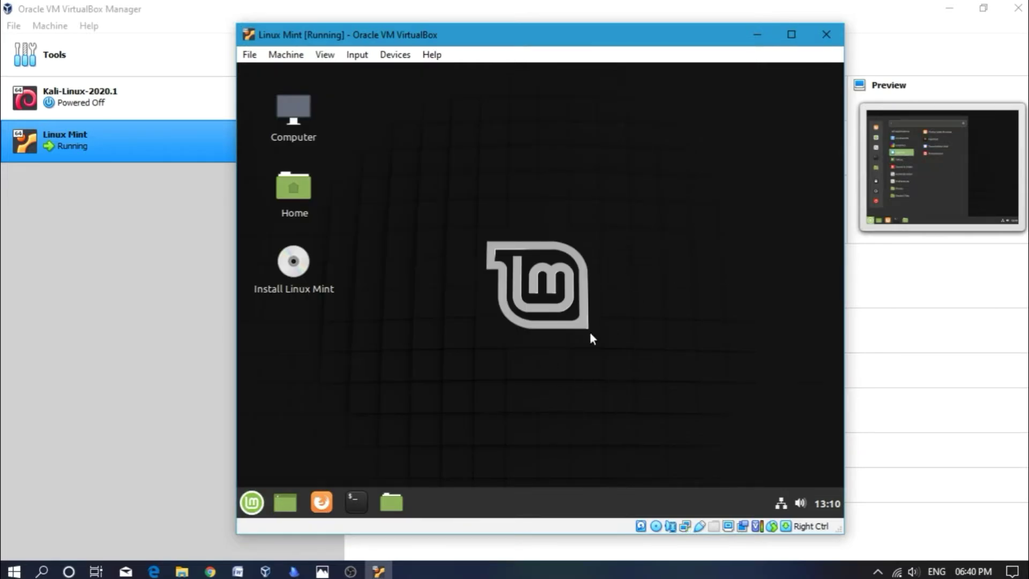
right_click(562, 188)
left_click(465, 263)
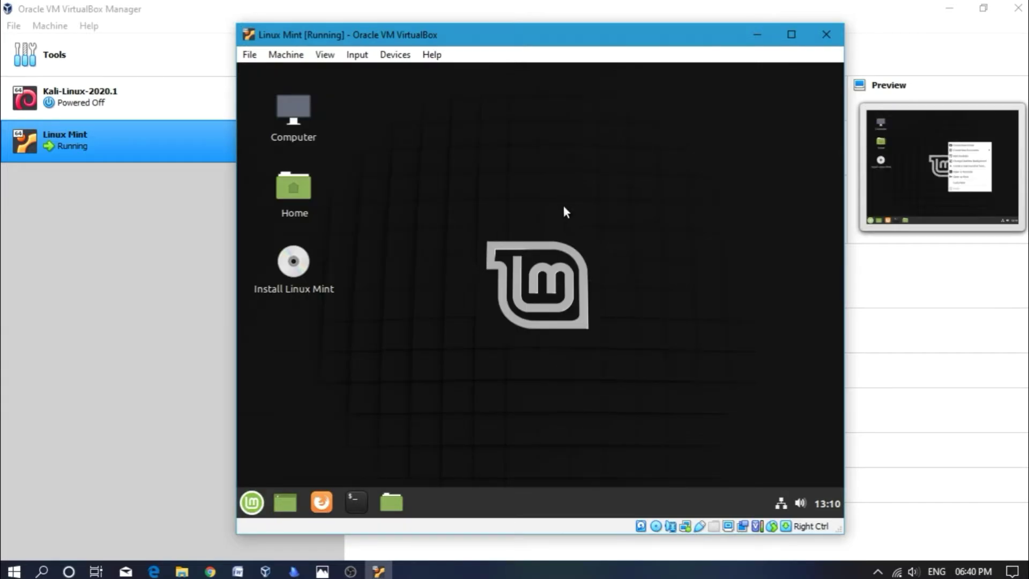
- Launch the Linux Mint installer from the desktop and choose English as the installation language
double_click(305, 265)
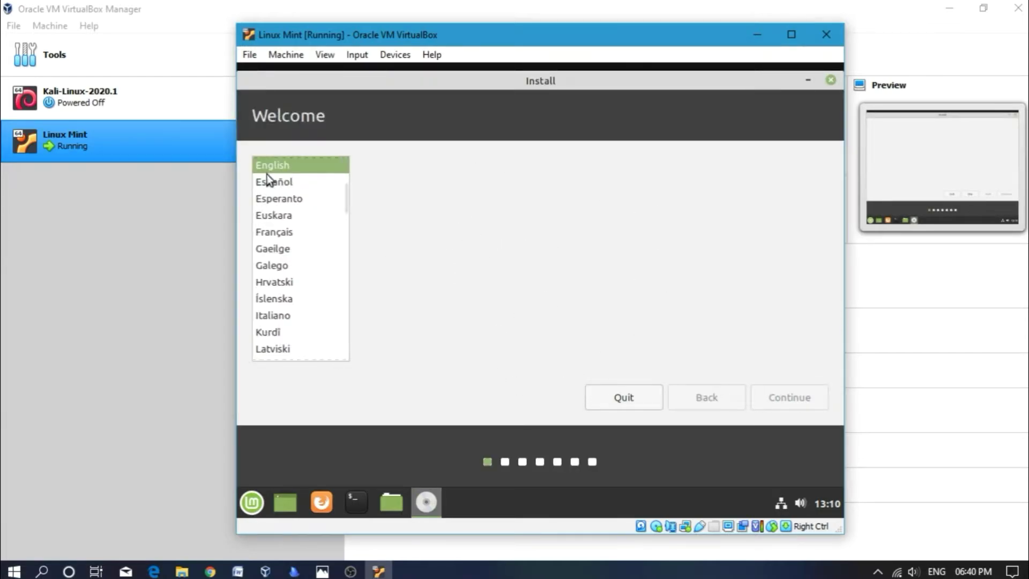
left_click(292, 183)
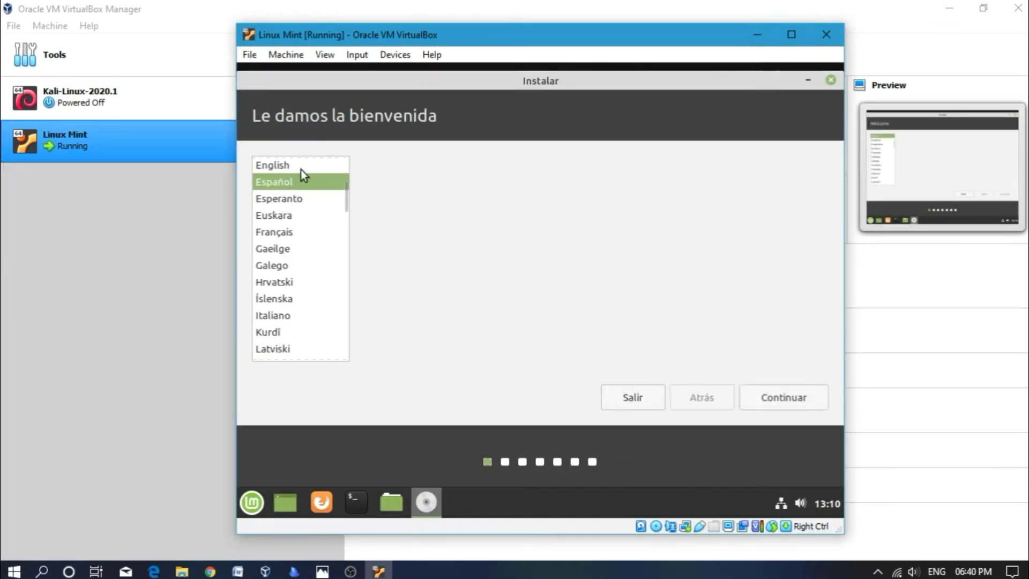
left_click(301, 169)
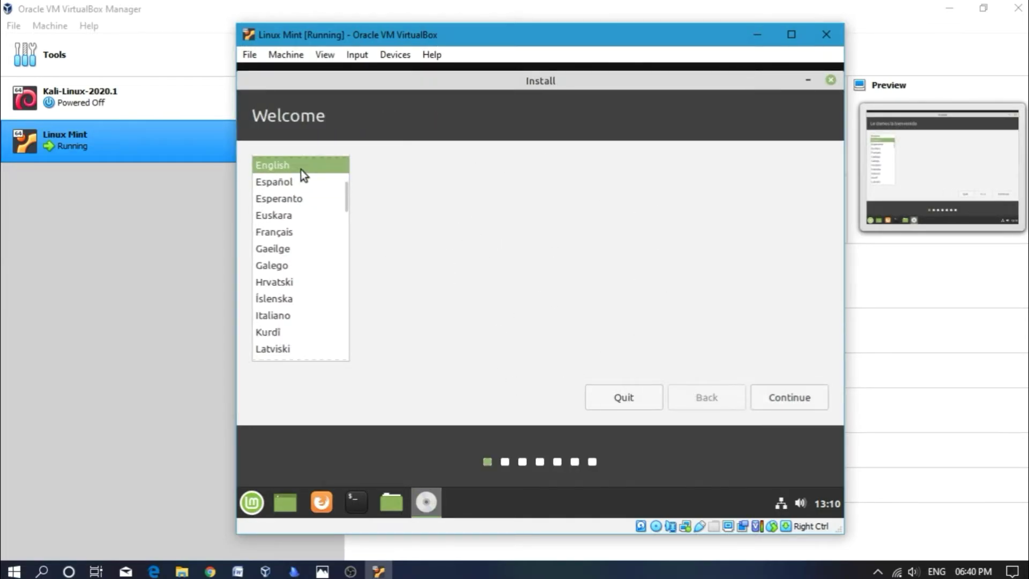
left_click(779, 403)
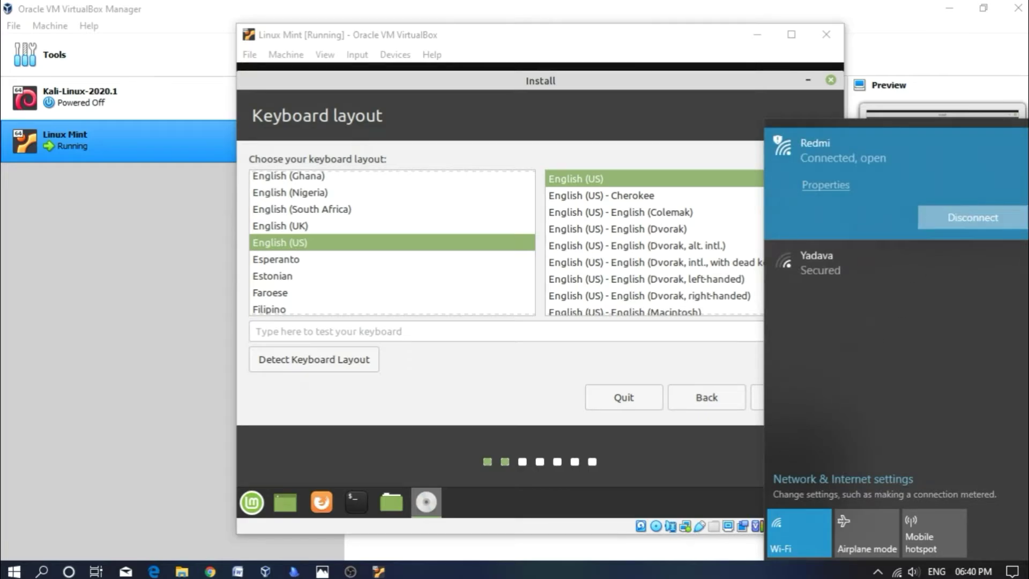
- Keep the English (US) keyboard layout and proceed to the installation type with third-party software left unselected
left_click(670, 563)
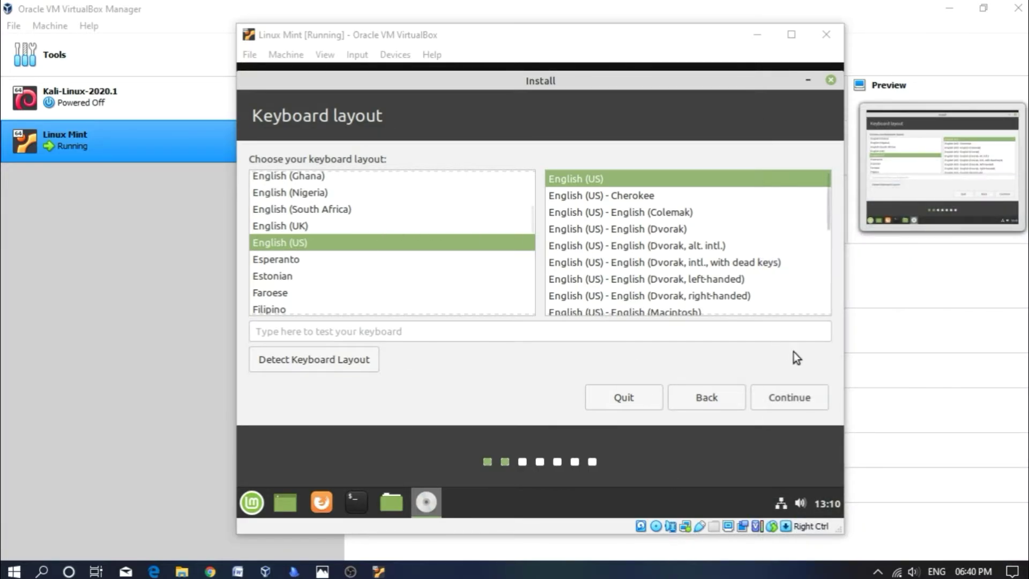
left_click(774, 397)
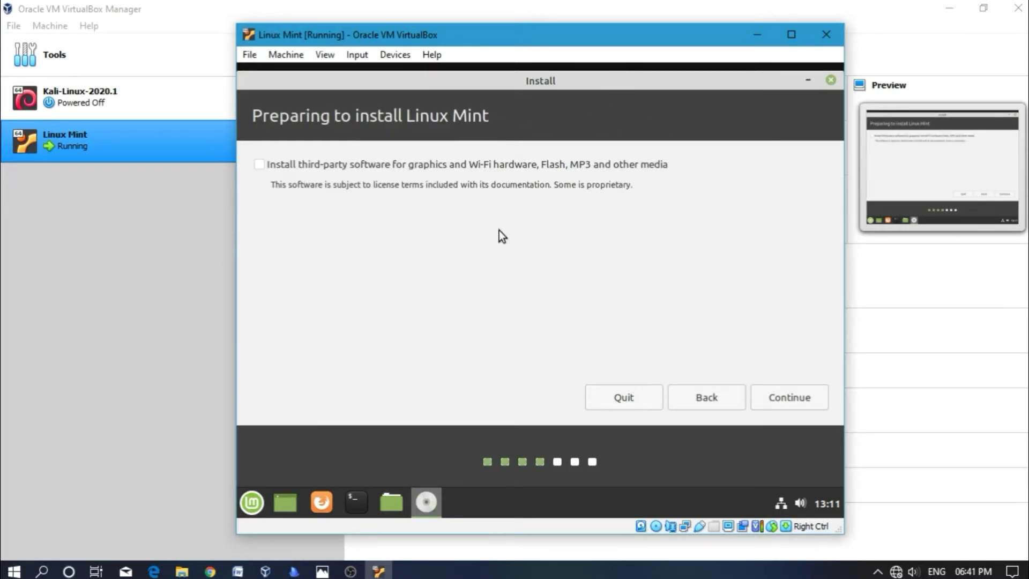
left_click(594, 168)
left_click(601, 168)
left_click(799, 400)
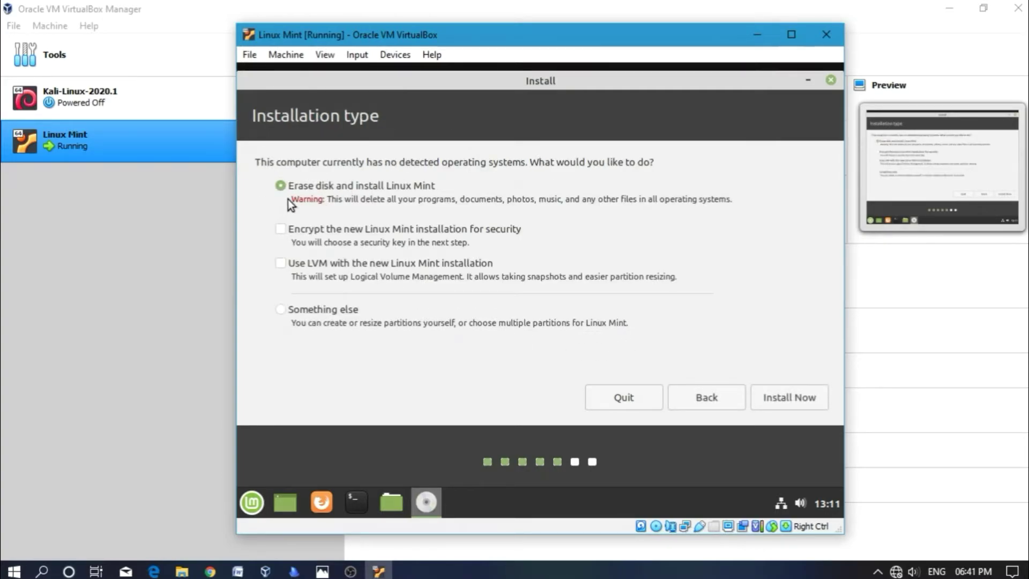
- Keep the option to erase the disk and install Linux Mint, start the installation and accept writing the changes to disk
left_click_drag(291, 200, 730, 200)
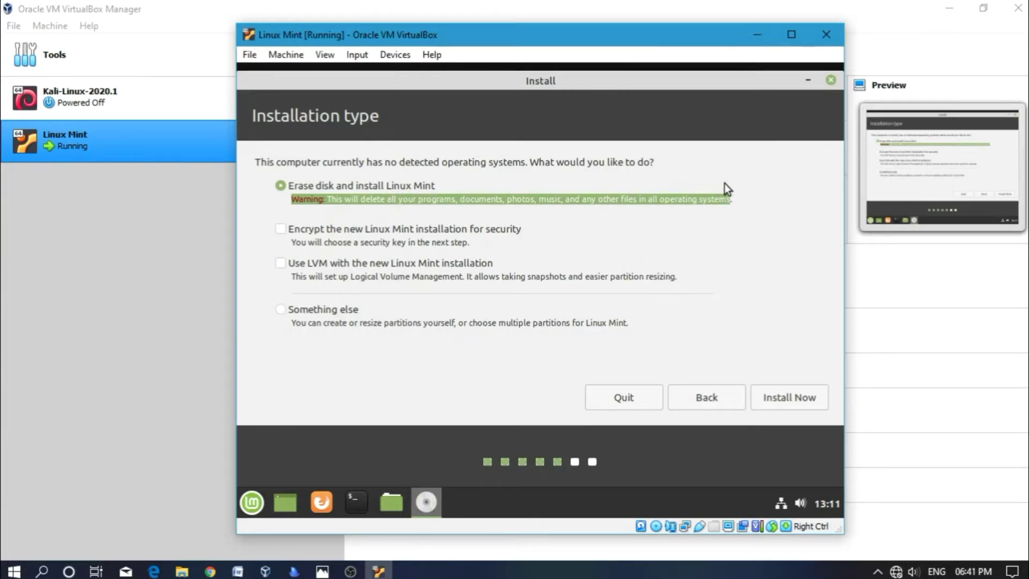
left_click(653, 199)
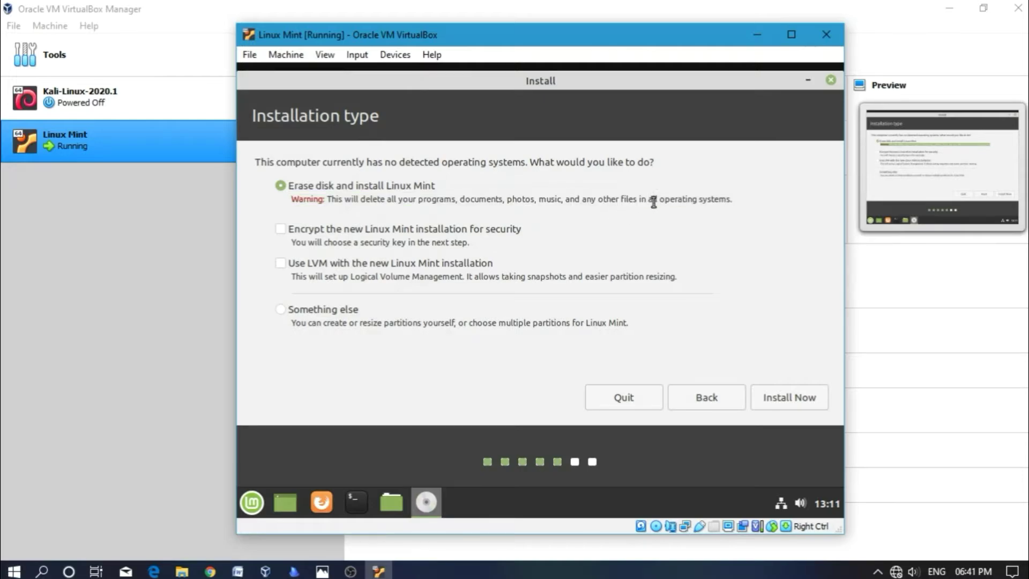
left_click(783, 397)
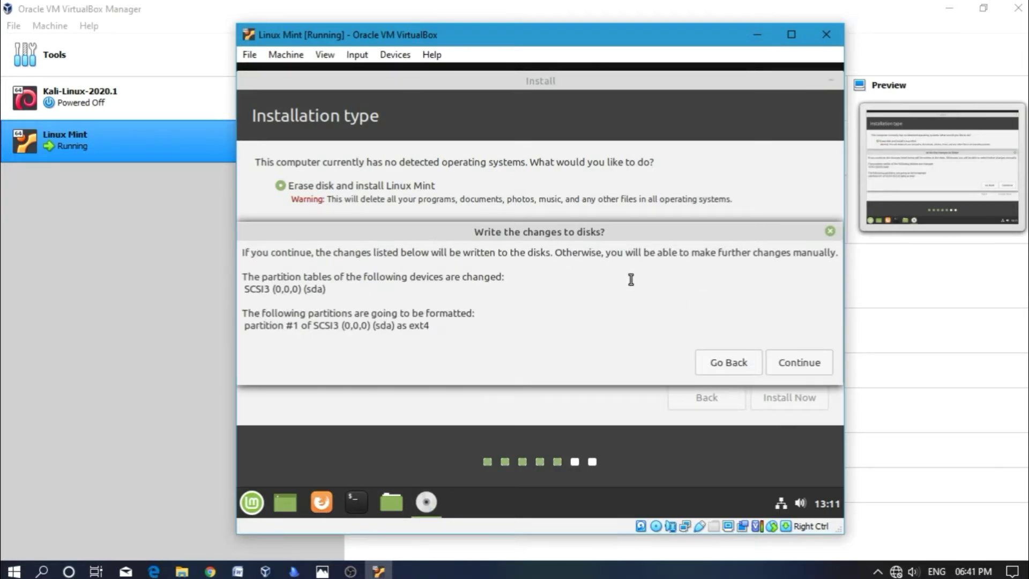
left_click(782, 362)
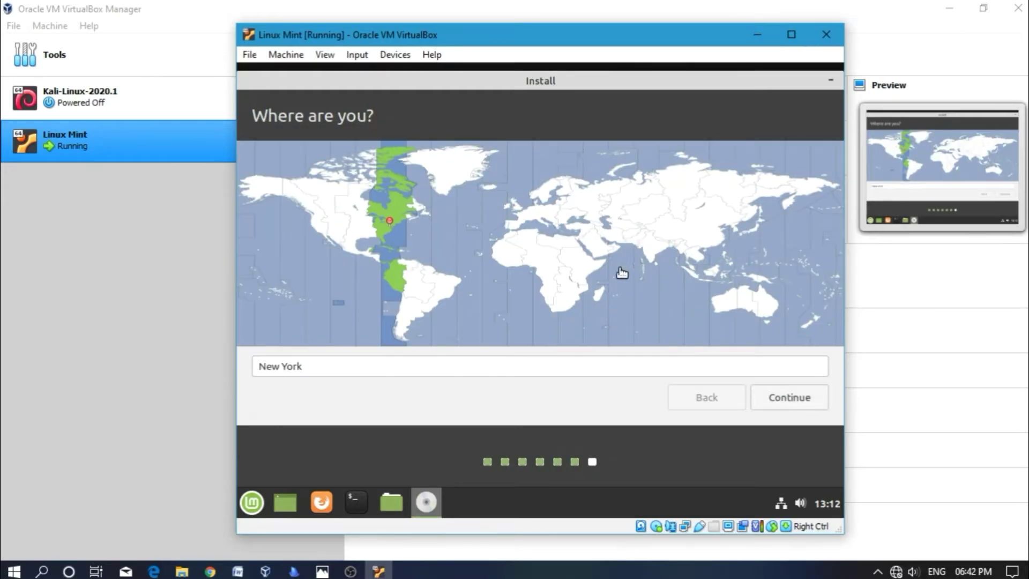
- Set the installation's time zone location to Kolkata and proceed to the user account details
left_click(665, 252)
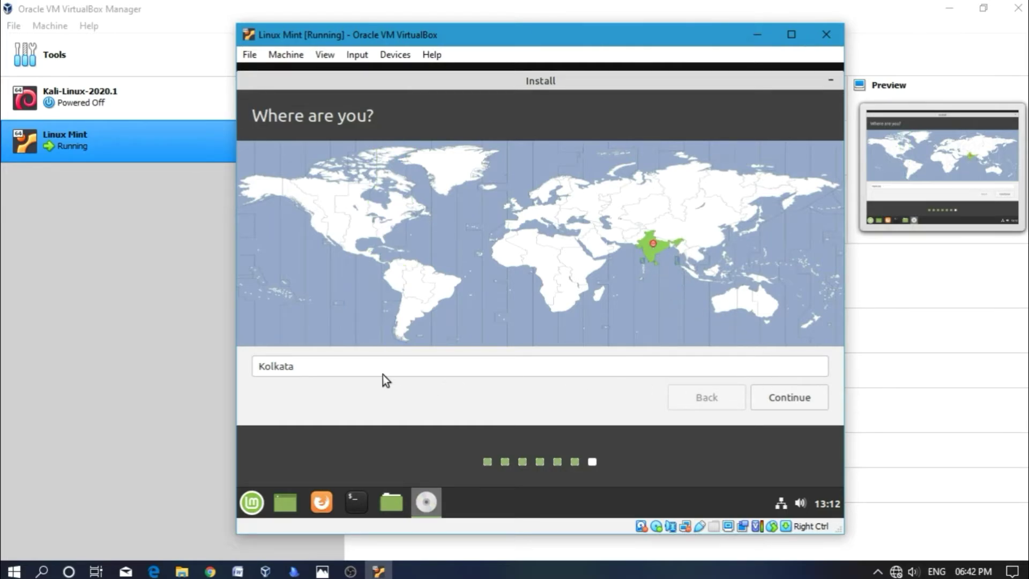
left_click_drag(294, 366, 253, 368)
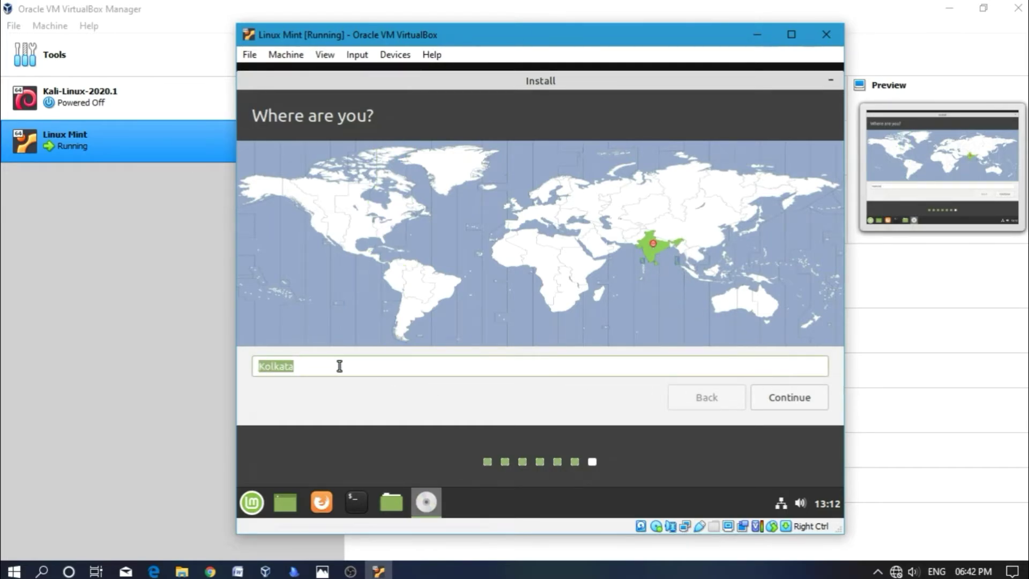
left_click(370, 367)
left_click(807, 400)
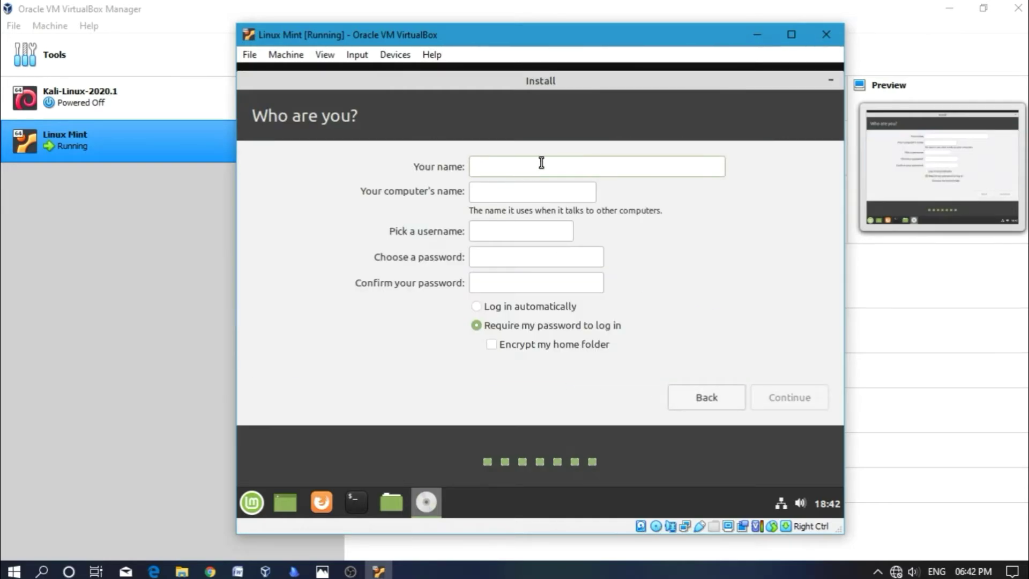
- Enter the user's name, fill in and confirm the account password, keep password login required, and continue the installation
type("sa")
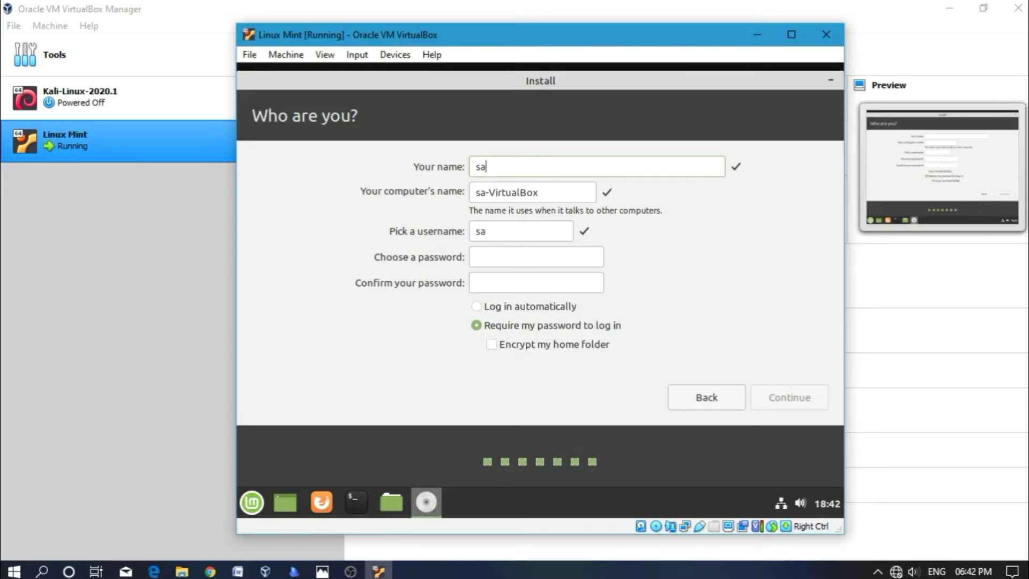
type("ikiran")
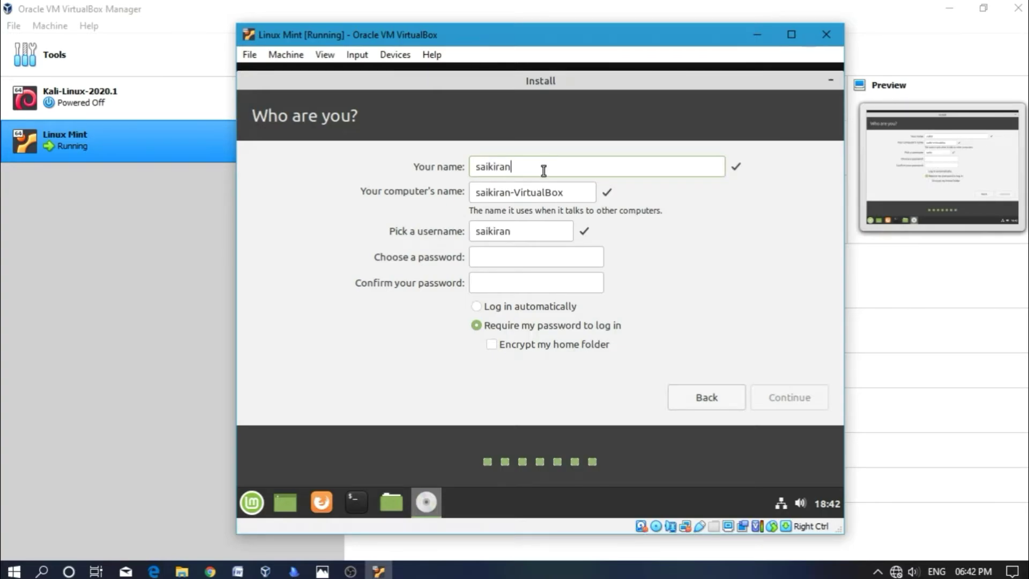
left_click(547, 256)
type("****")
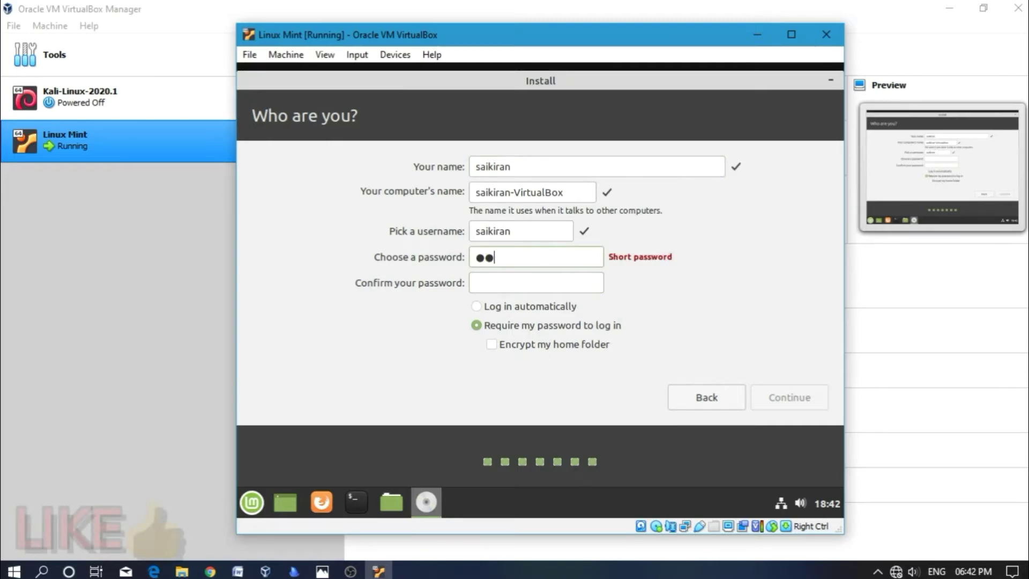
left_click(534, 277)
type("***")
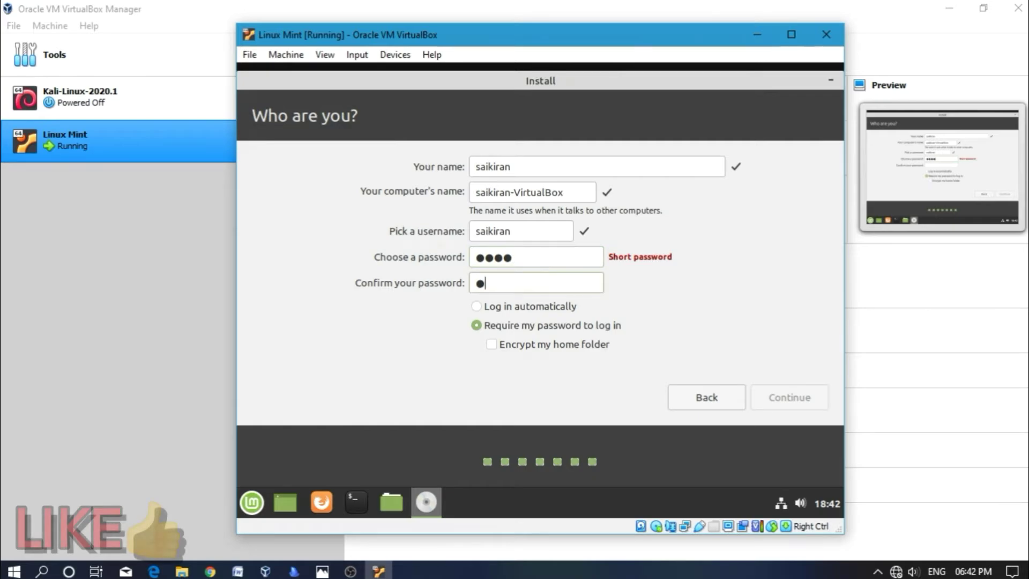
type("*")
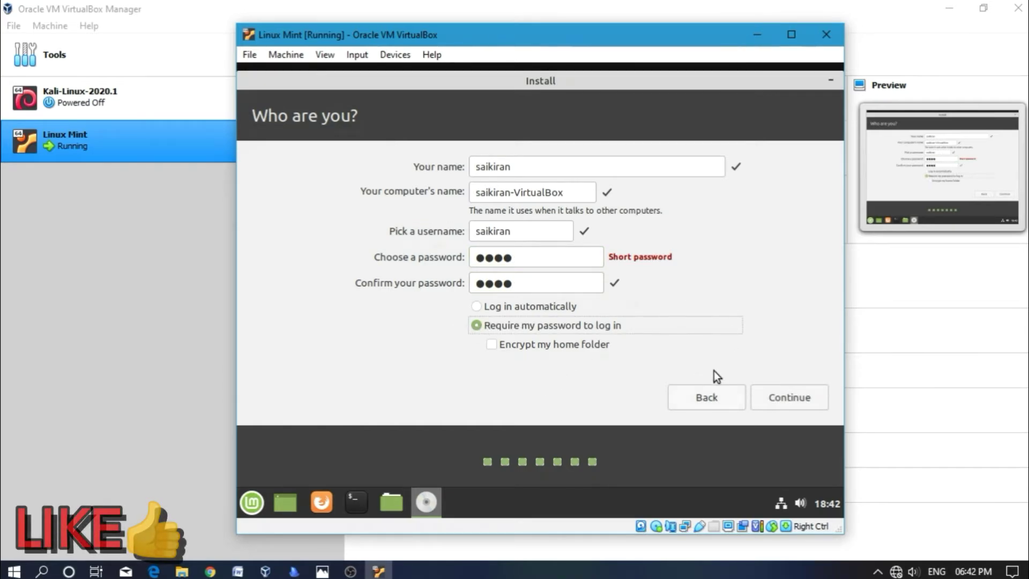
left_click(778, 397)
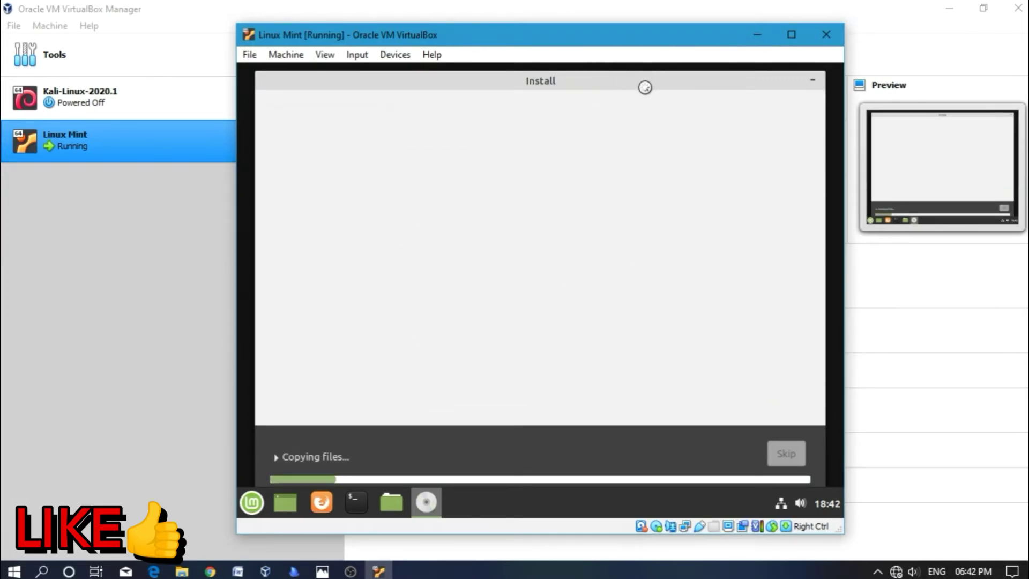
- View the installer's detailed log briefly and look through the welcome slideshow while the files are being copied
mouse_move(644, 89)
left_mouse_down()
mouse_move(627, 81)
mouse_move(643, 87)
left_mouse_up()
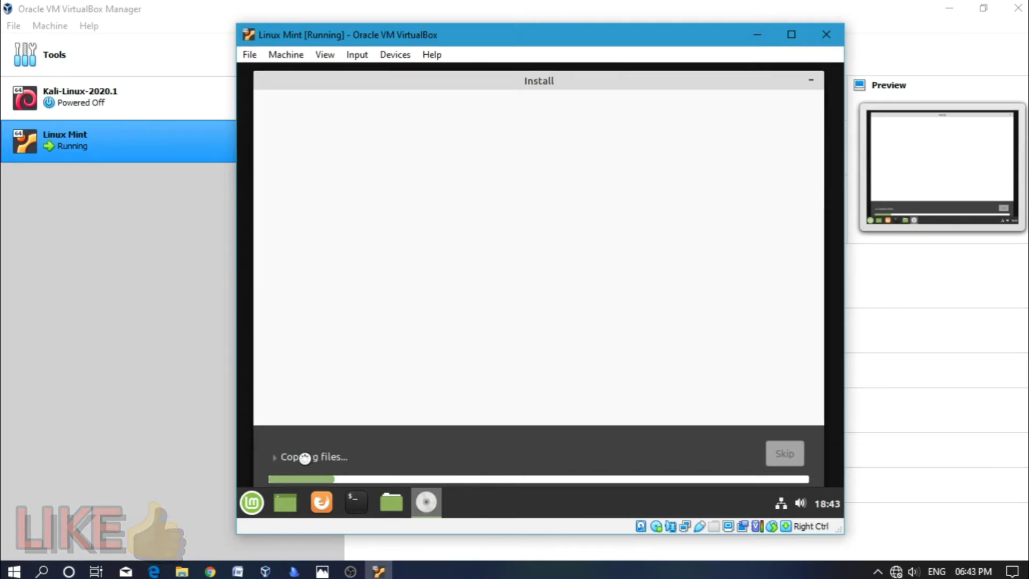
left_click(288, 456)
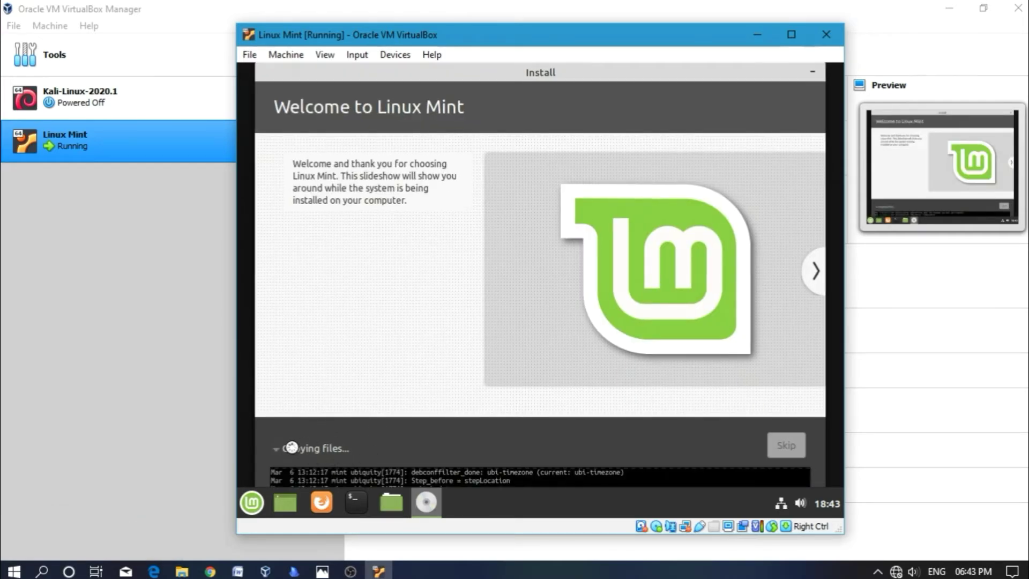
left_click(292, 447)
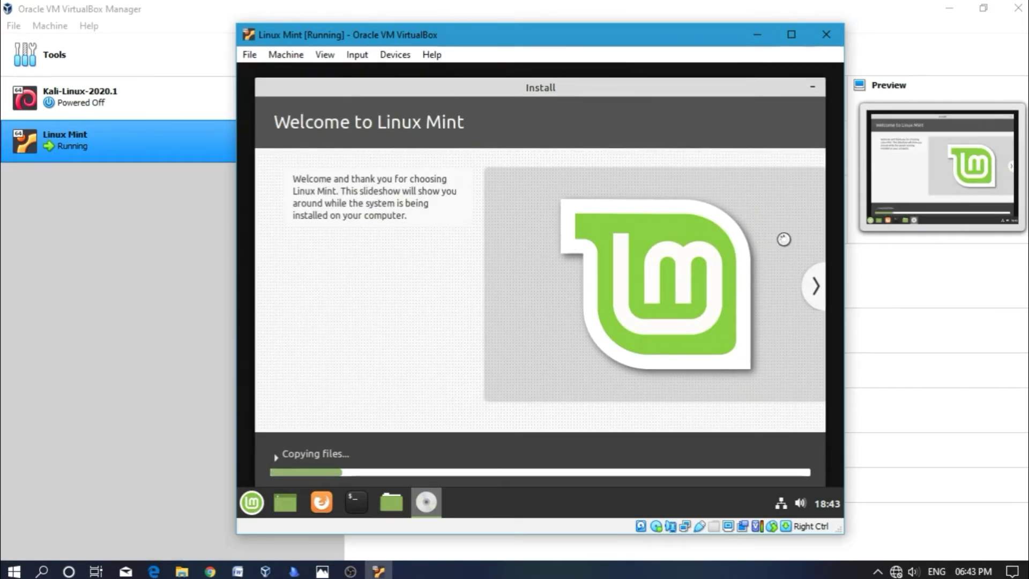
left_click(810, 289)
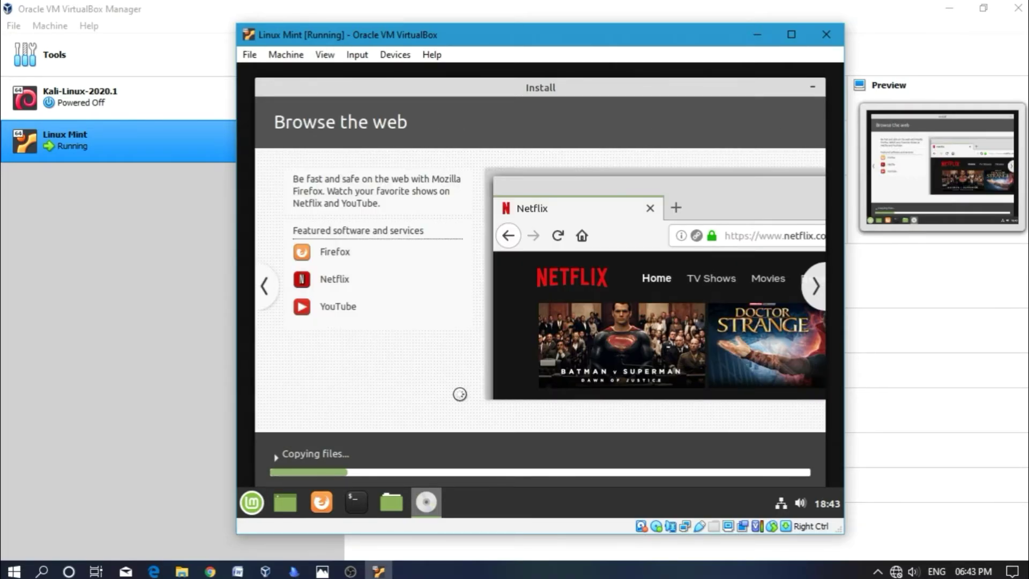
left_click(818, 292)
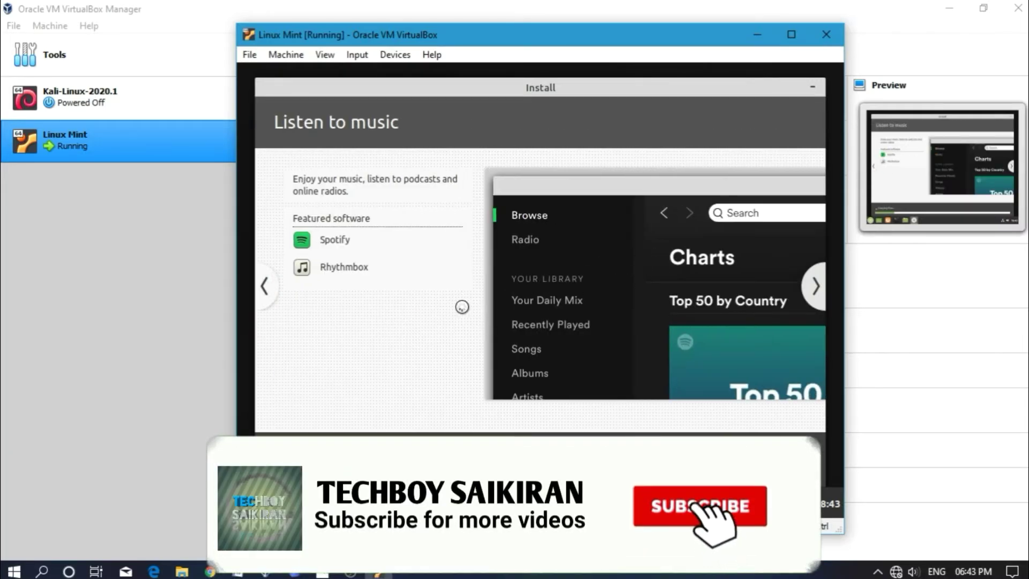
left_click(806, 292)
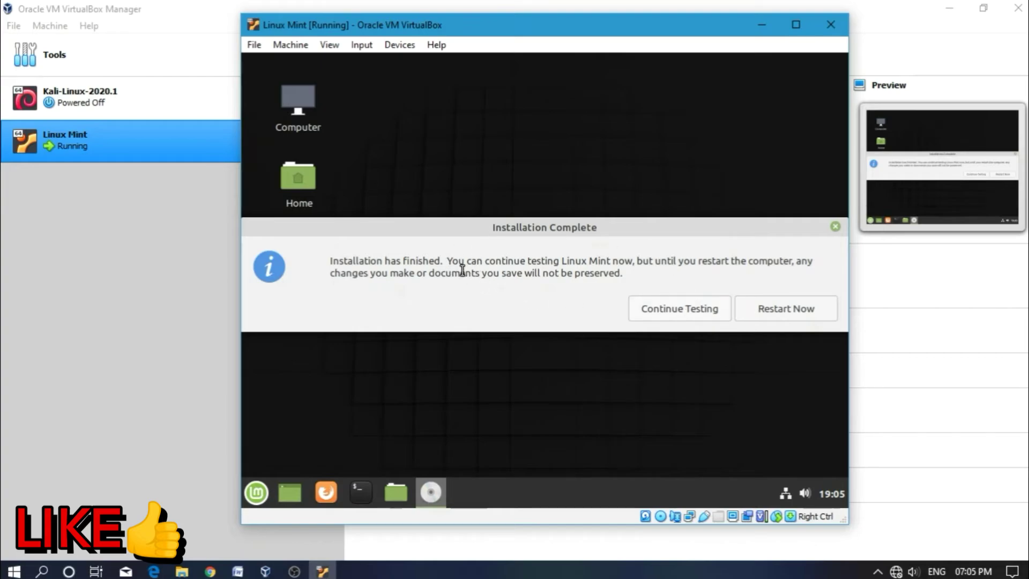
- Restart the virtual machine from the installation complete message and confirm the prompt about removing the installation medium
left_click_drag(343, 260, 692, 277)
left_click(697, 277)
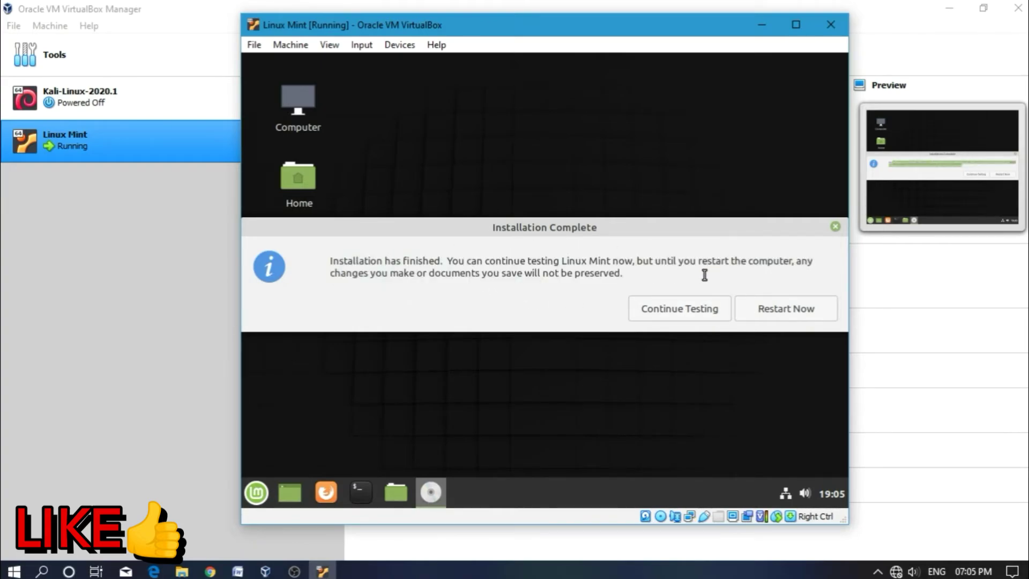
left_click(762, 309)
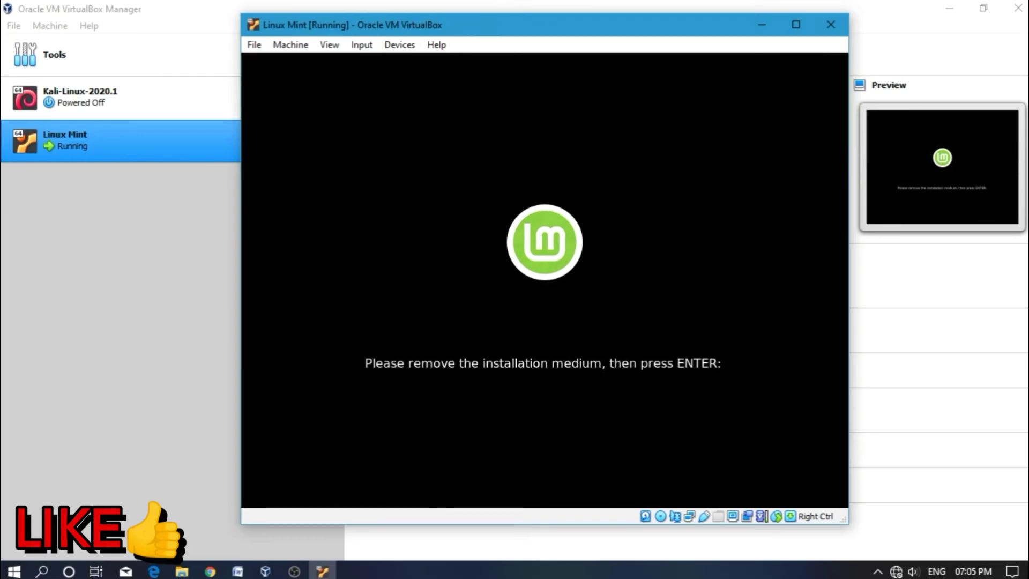
key("Return")
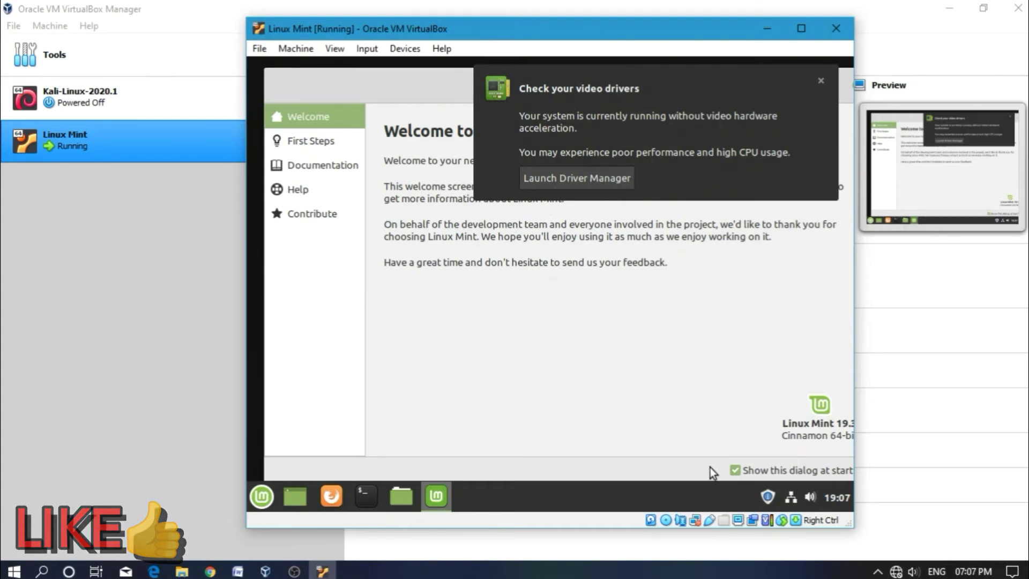
- Dismiss the video drivers notification, stop the Welcome dialog from showing at startup and close it
left_click(821, 82)
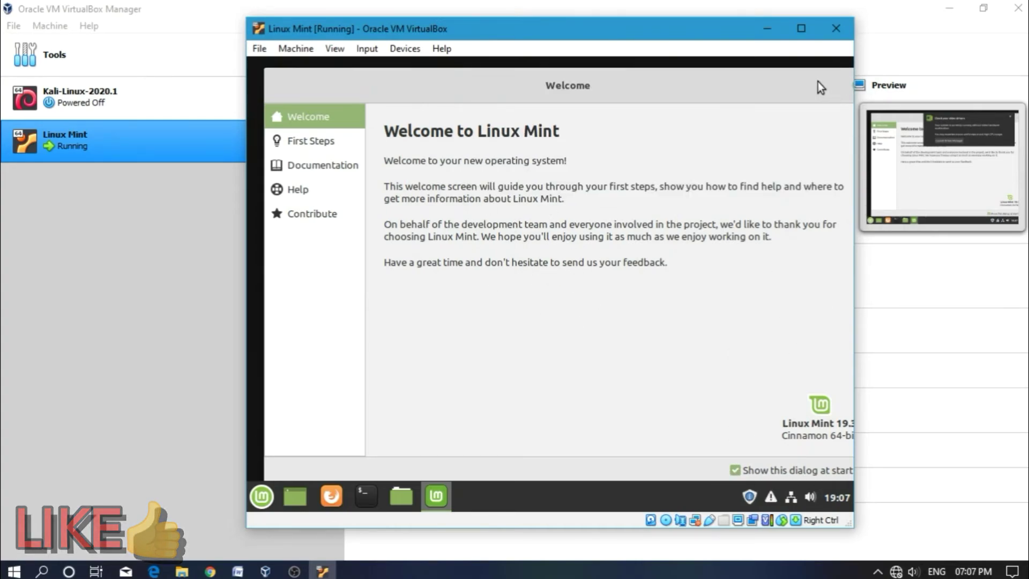
left_click_drag(673, 81, 588, 74)
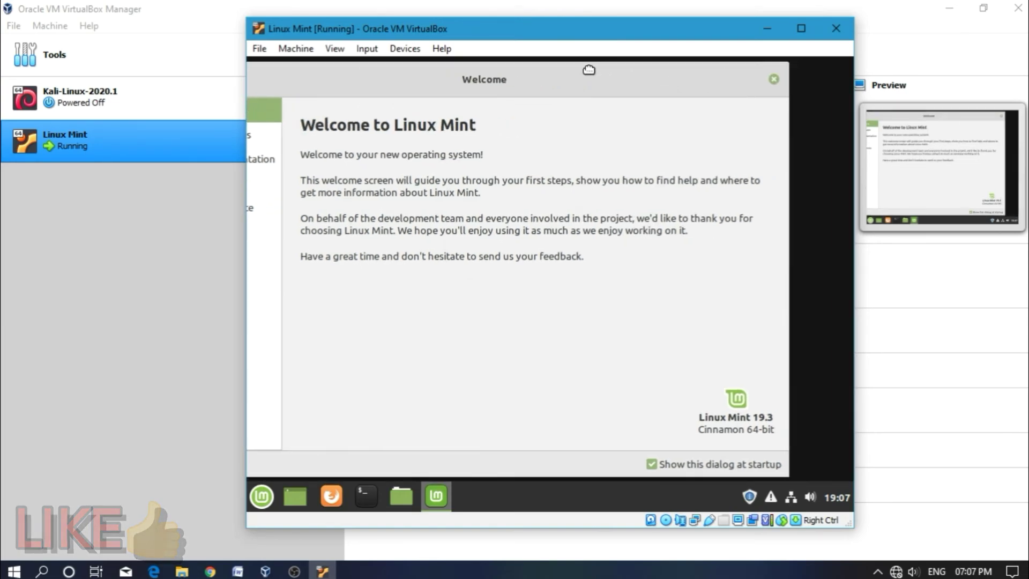
left_click(652, 464)
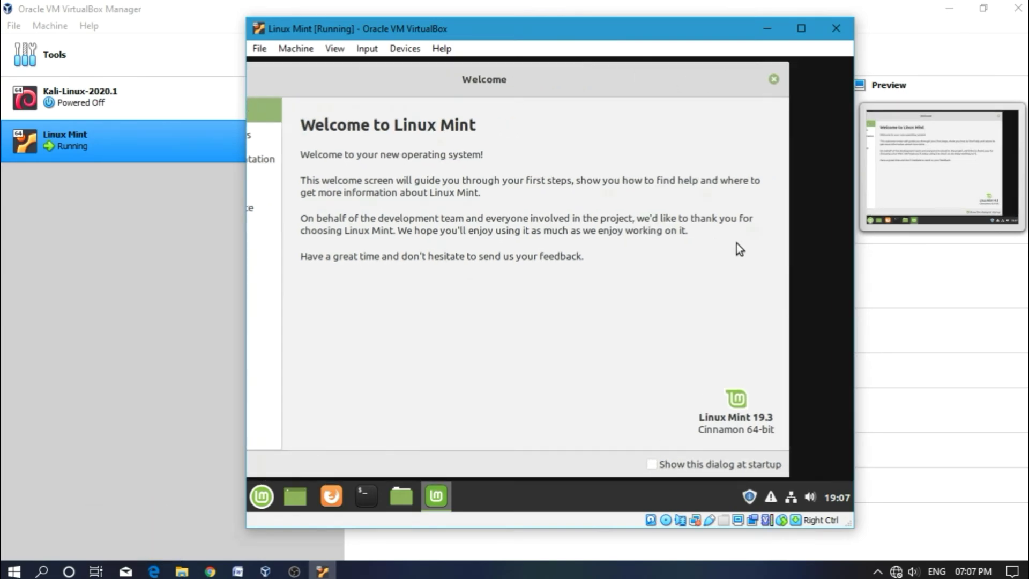
left_click(774, 80)
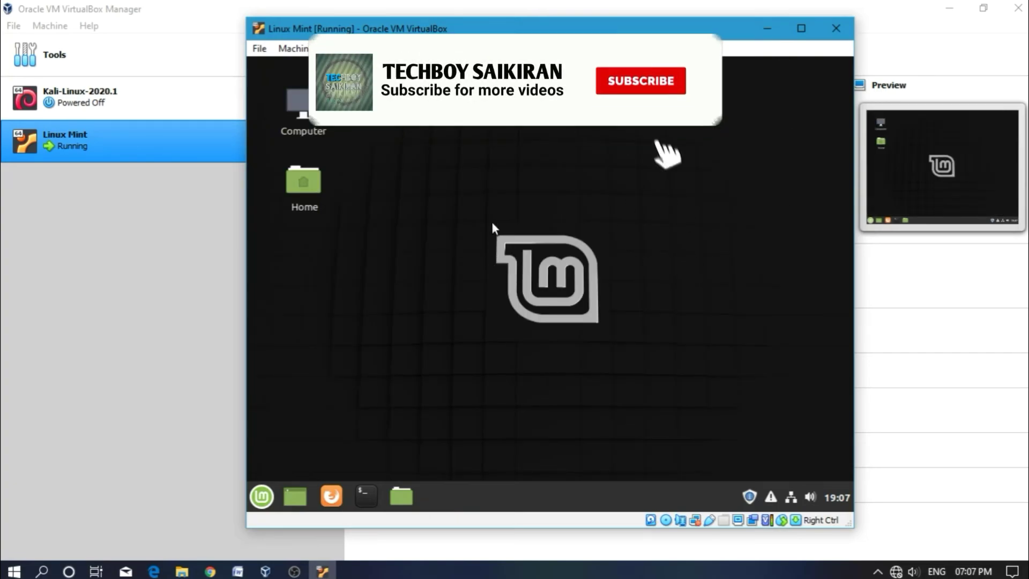
left_click_drag(380, 127, 724, 397)
left_click_drag(420, 135, 765, 459)
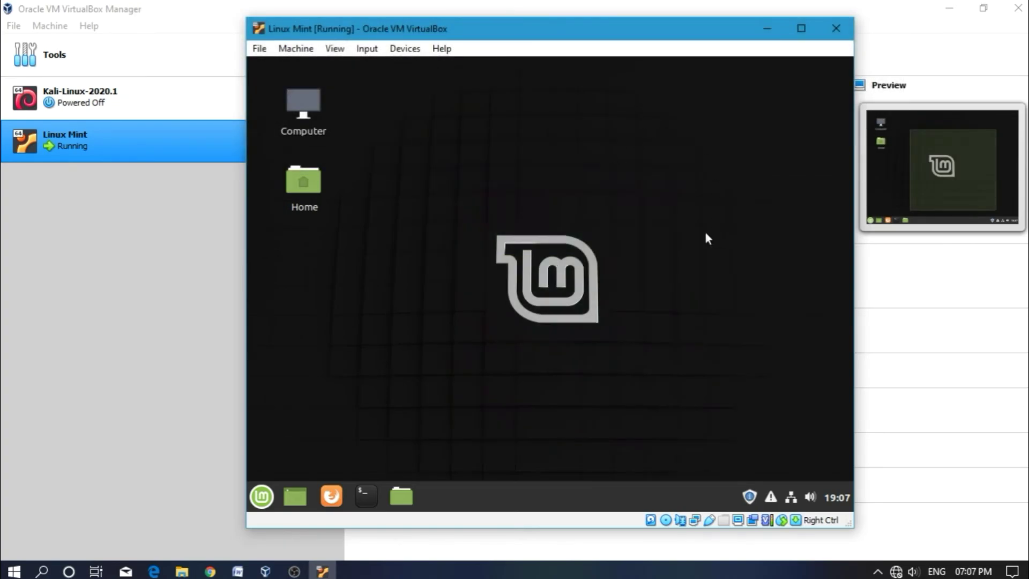
right_click(539, 169)
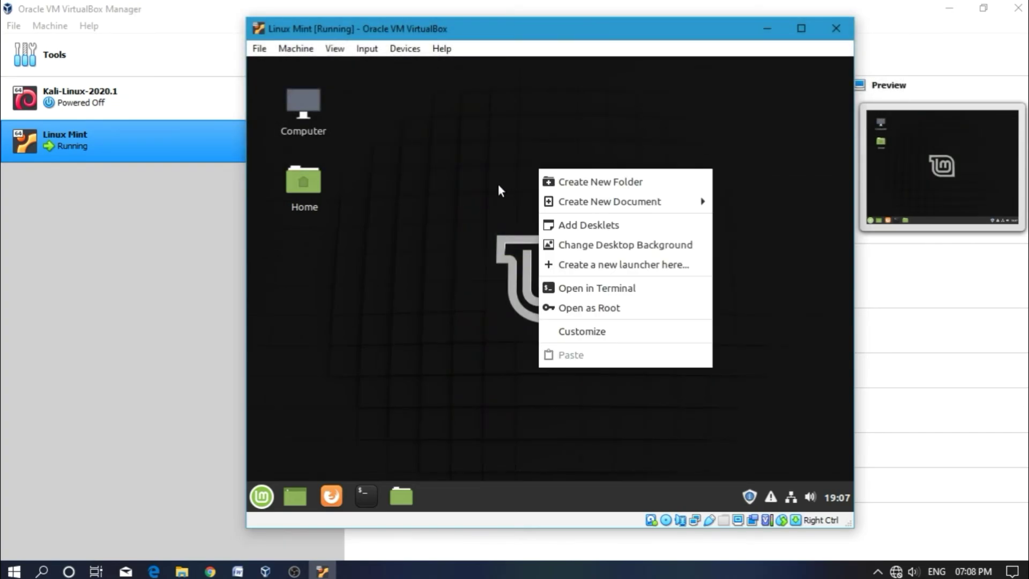
left_click(462, 189)
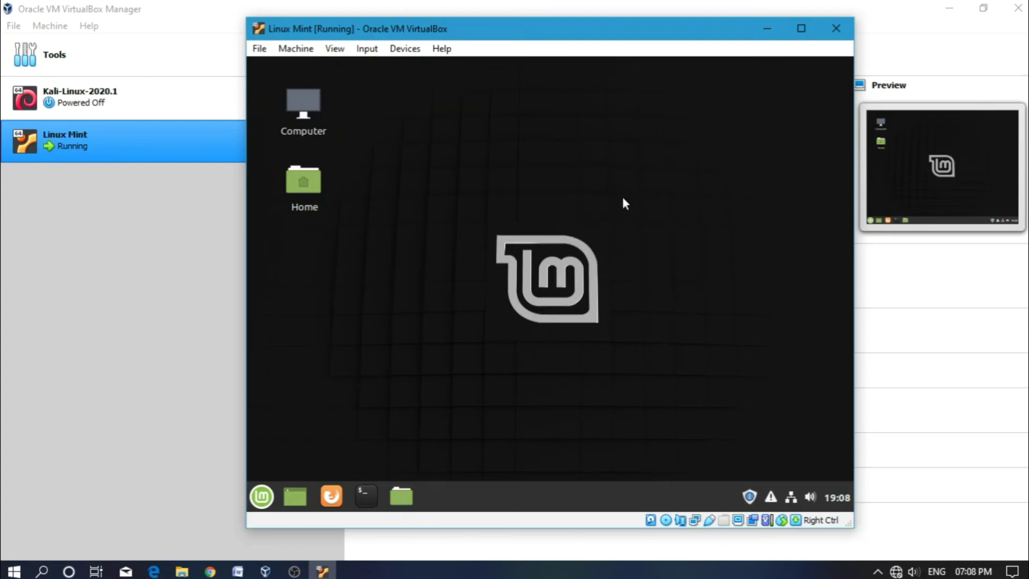
right_click(563, 169)
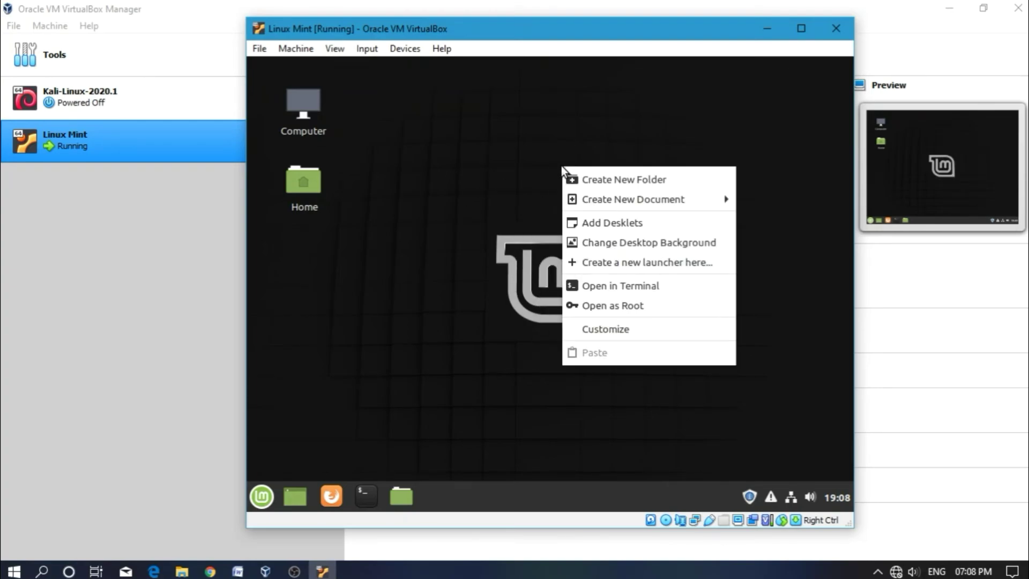
left_click(516, 209)
- Insert the Guest Additions CD image, run its installer and authenticate with the account password
left_click(402, 54)
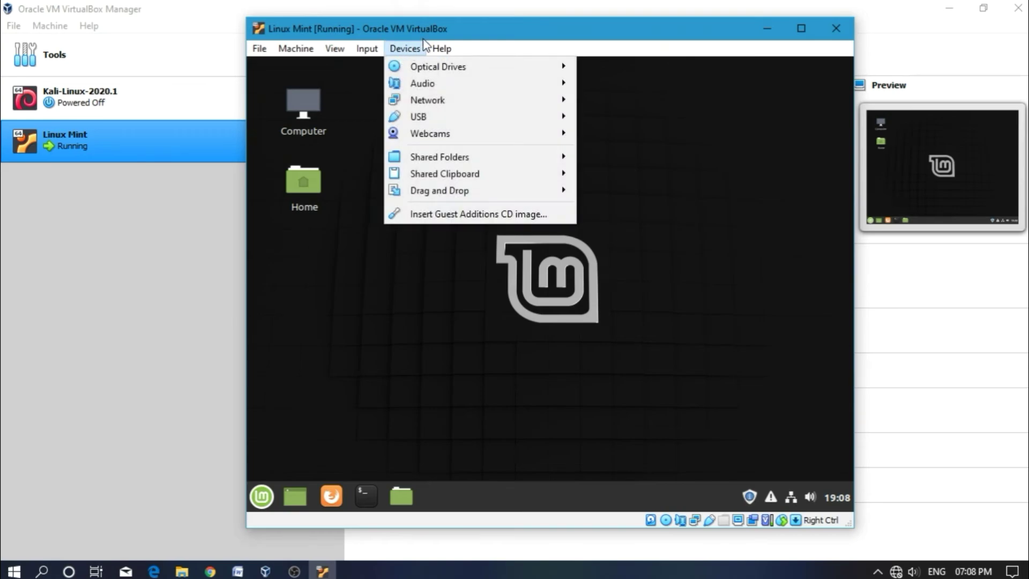
left_click(456, 216)
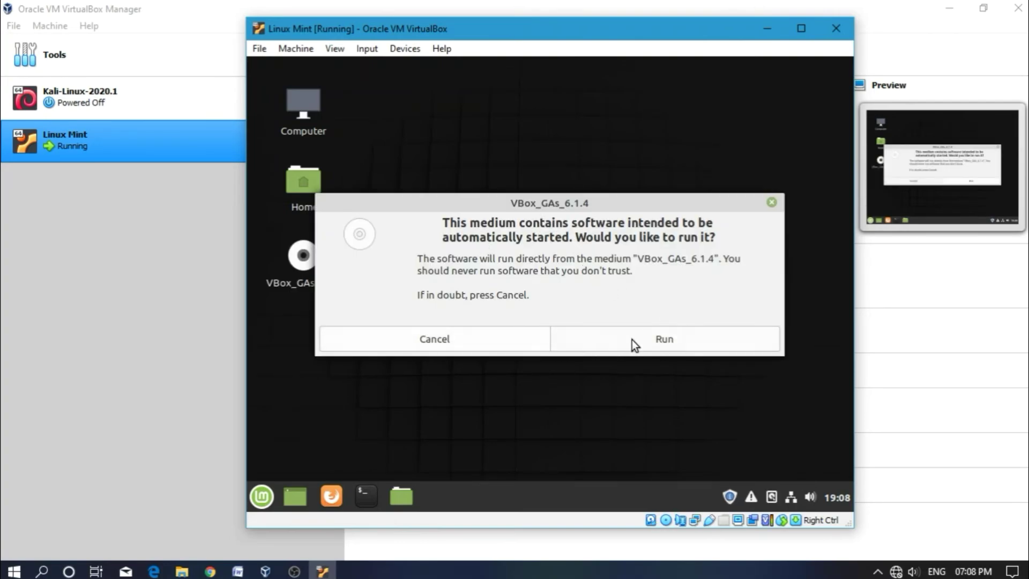
left_click(657, 335)
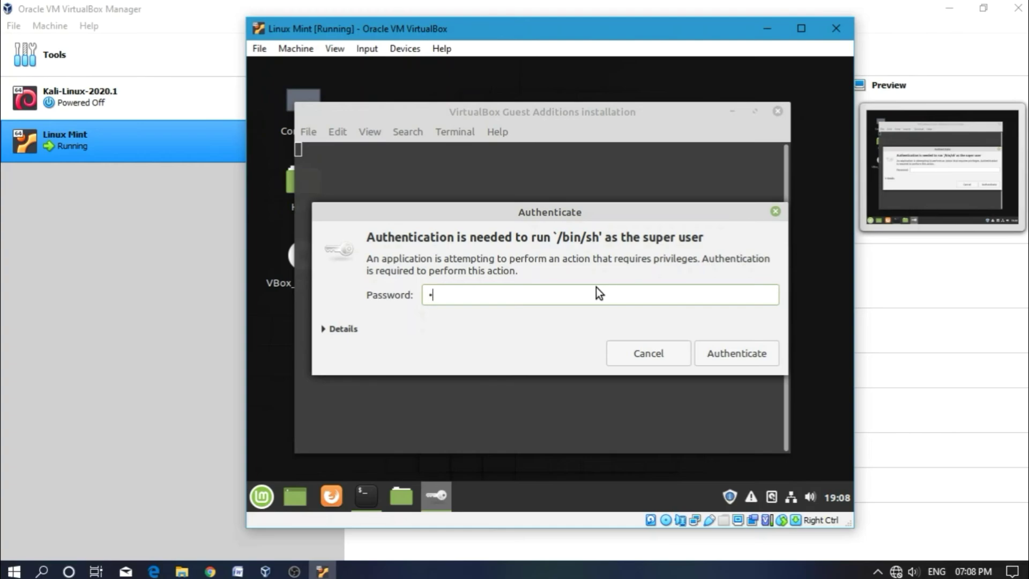
type("***")
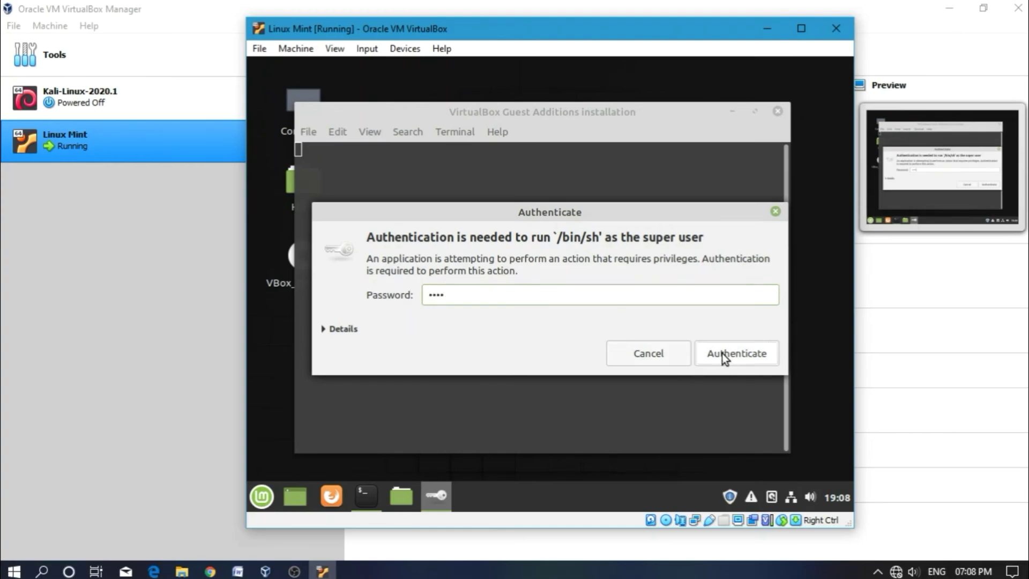
left_click(722, 352)
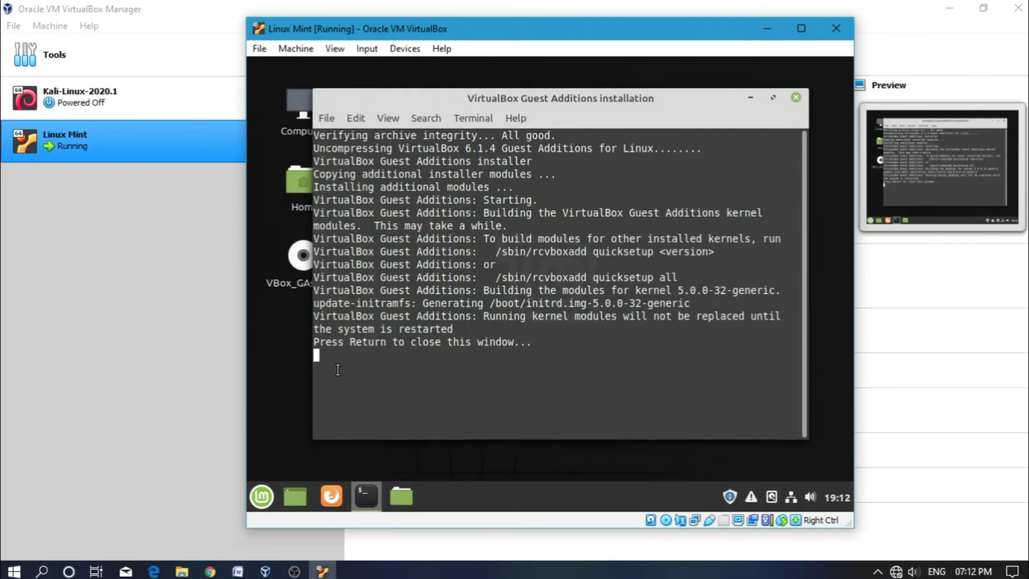
- Close the terminal window of the finished Guest Additions installation
key("Return")
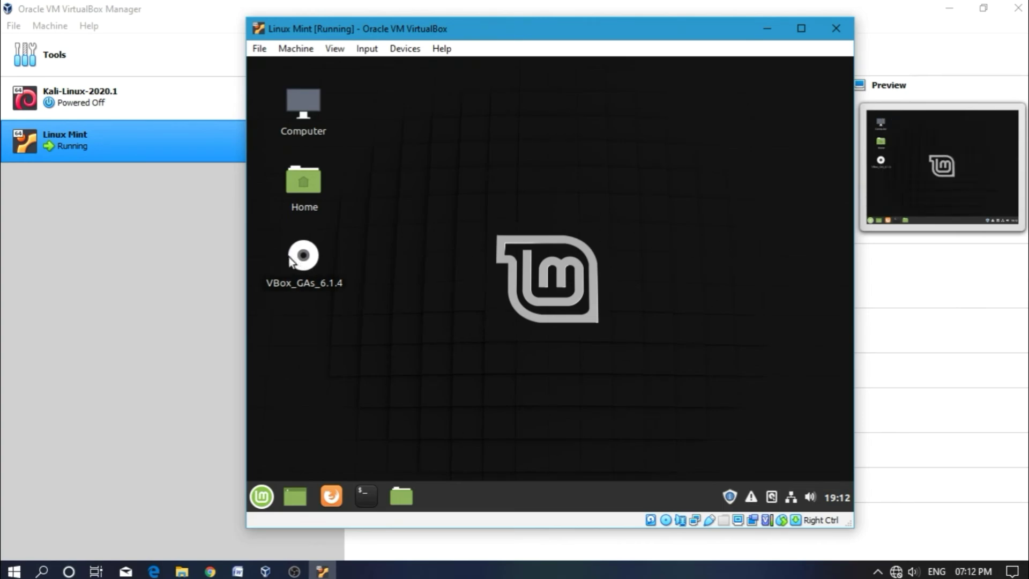
left_click_drag(303, 257, 322, 271)
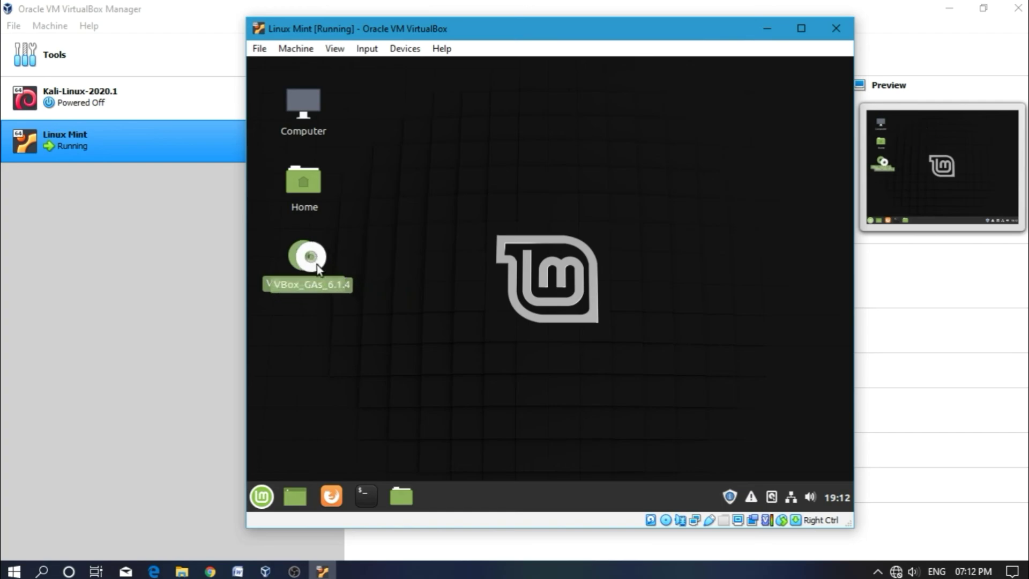
left_click(490, 236)
right_click(545, 191)
left_click(489, 182)
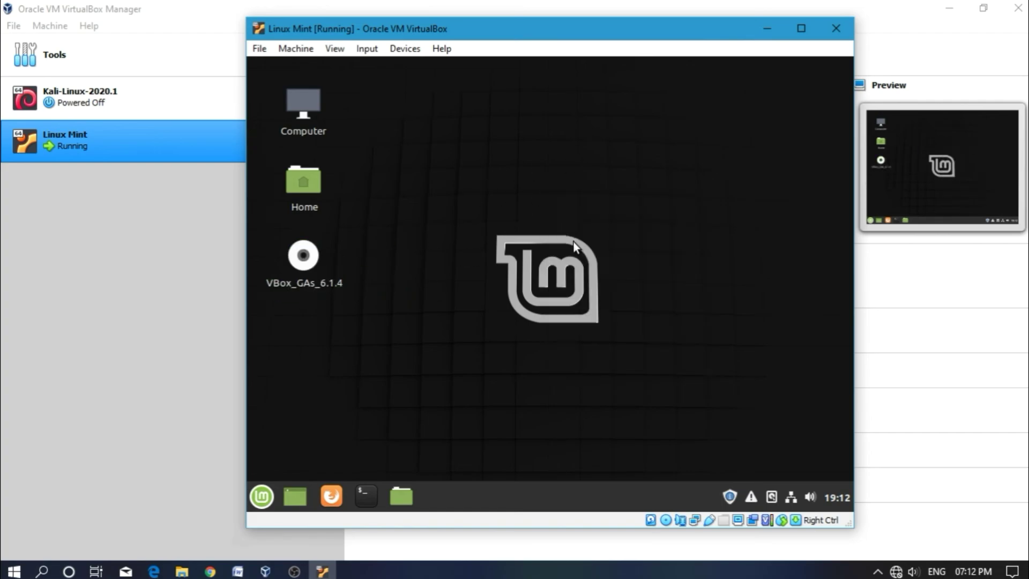
- Switch the Linux Mint virtual machine window to full-screen mode and confirm the information message
key("ctrl+f")
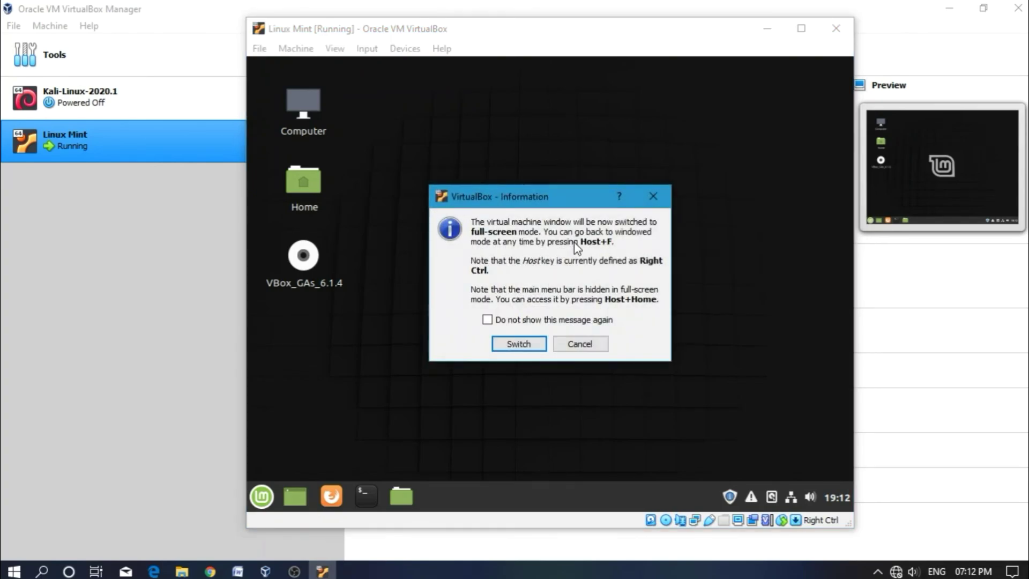
left_click(524, 345)
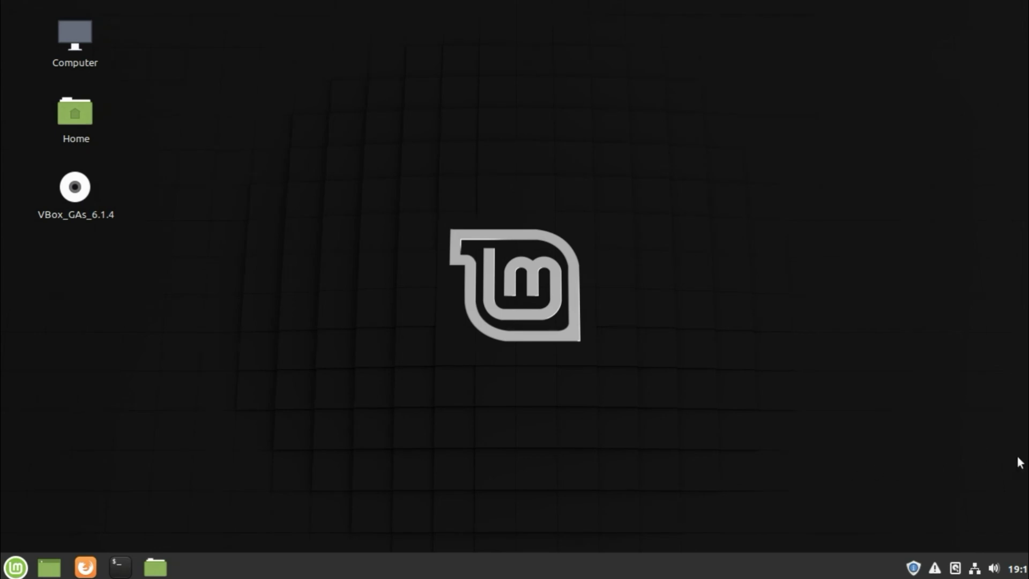
- Look over the full-screen desktop and its applications menu, leaving the menu closed
left_click_drag(296, 77, 813, 441)
left_click(15, 566)
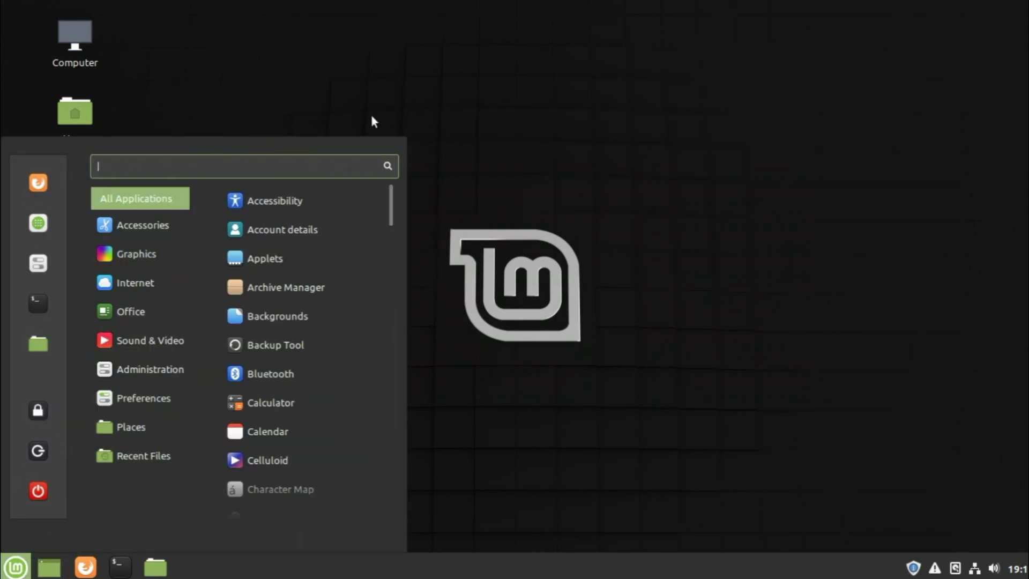
left_click(401, 118)
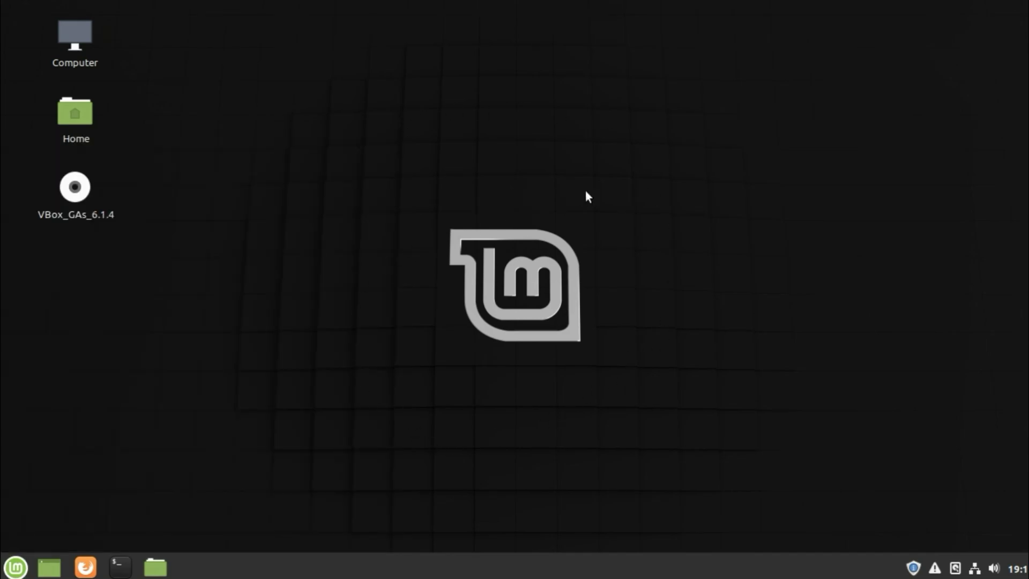